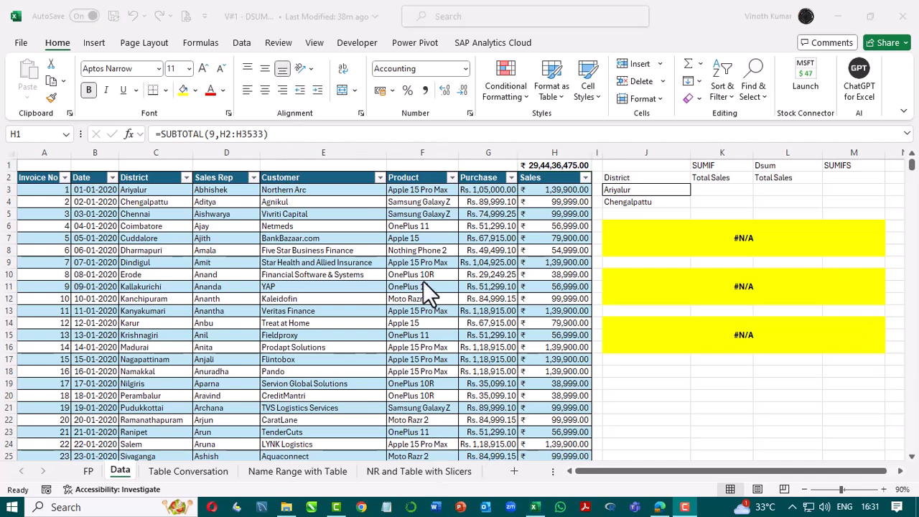
Check the sales table's name and review the workbook's defined names in the Name Manager
{"action": "left_click", "coordinate": [413, 251]}
{"action": "left_click", "coordinate": [563, 38]}
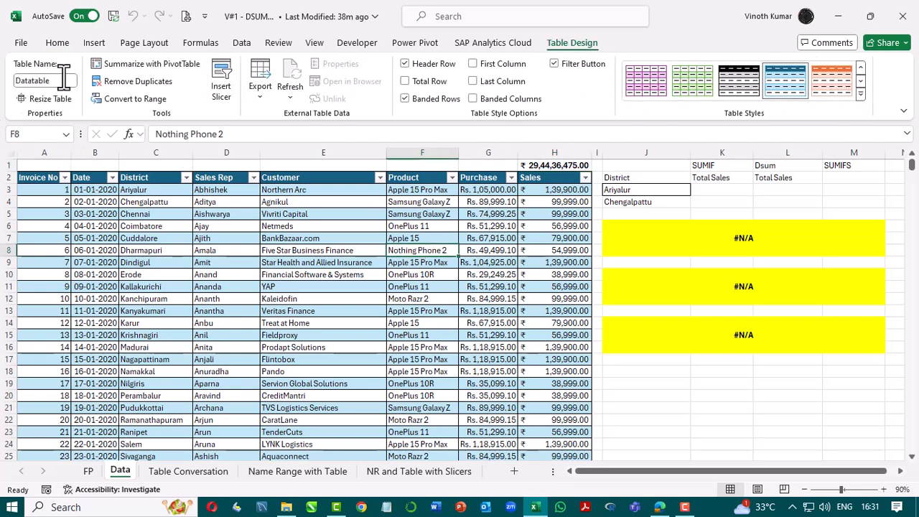
{"action": "left_click", "coordinate": [205, 43]}
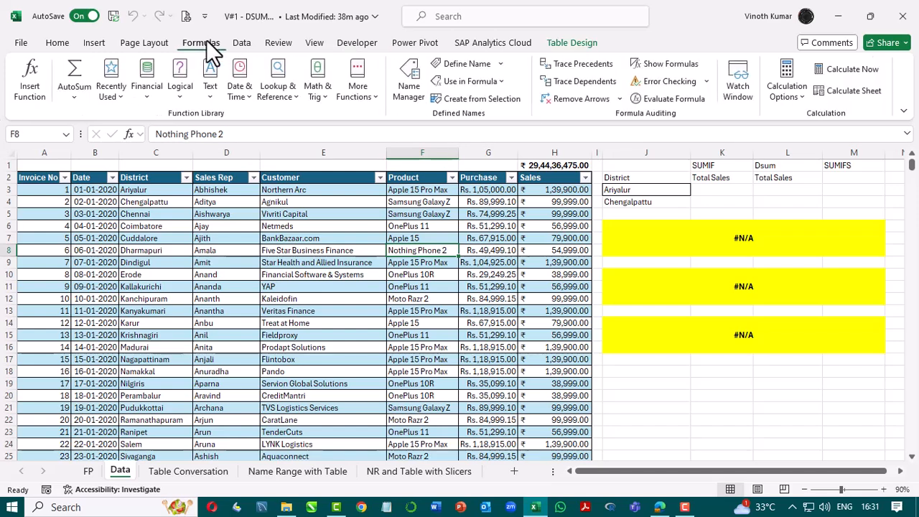
{"action": "left_click", "coordinate": [412, 77]}
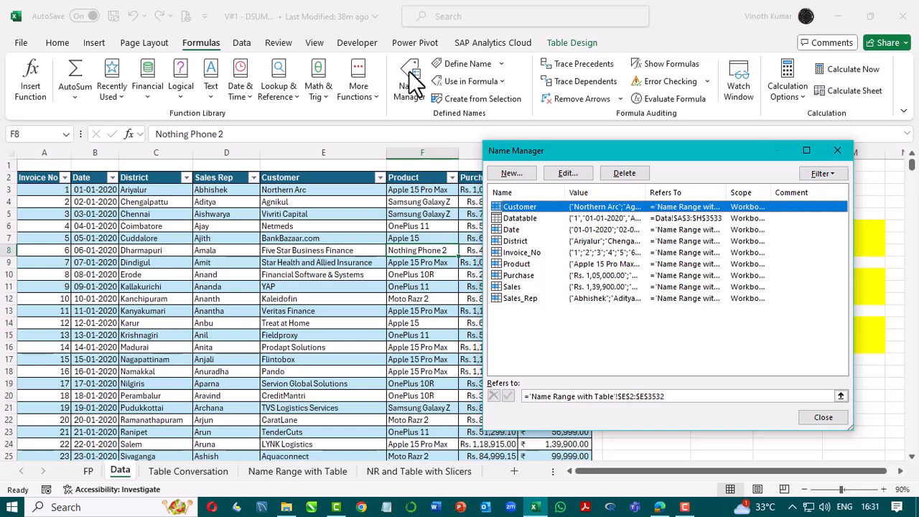
{"action": "left_click", "coordinate": [837, 151]}
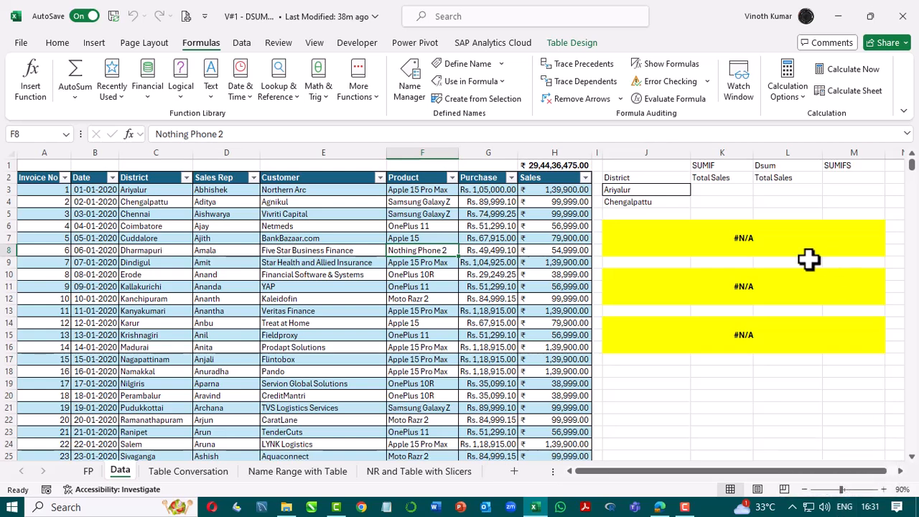
Apply all borders to the District criteria cells J2:J4
{"action": "left_click", "coordinate": [721, 189]}
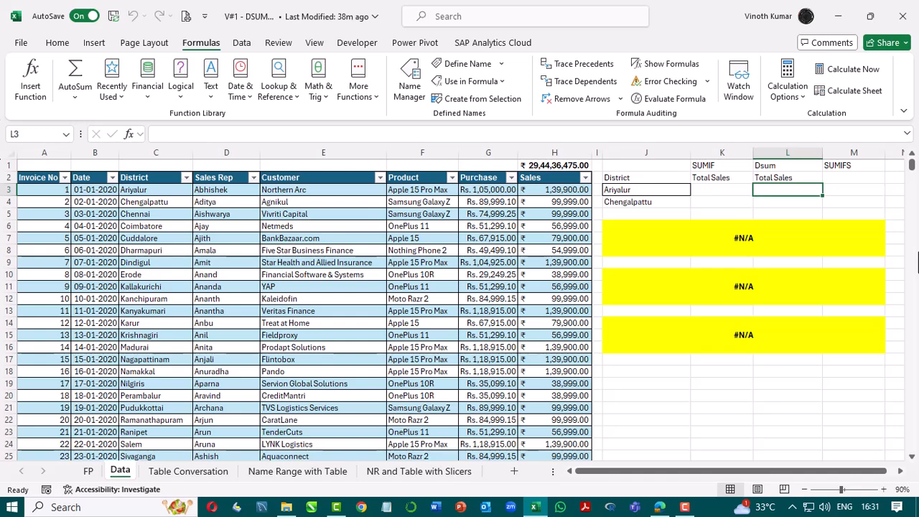
{"action": "key", "text": "Right"}
{"action": "key", "text": "Left"}
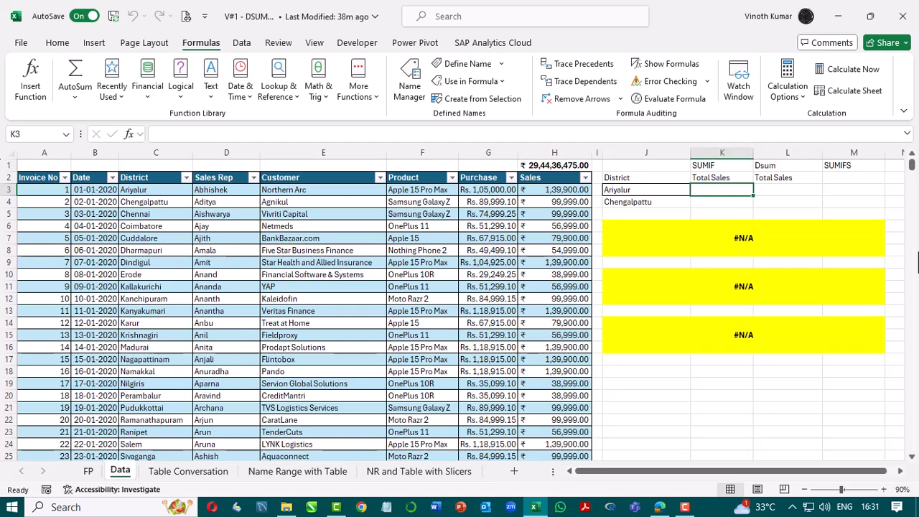
{"action": "key", "text": "Left"}
{"action": "key", "text": "Up"}
{"action": "key", "text": "shift+Down"}
{"action": "key", "text": "shift+Down"}
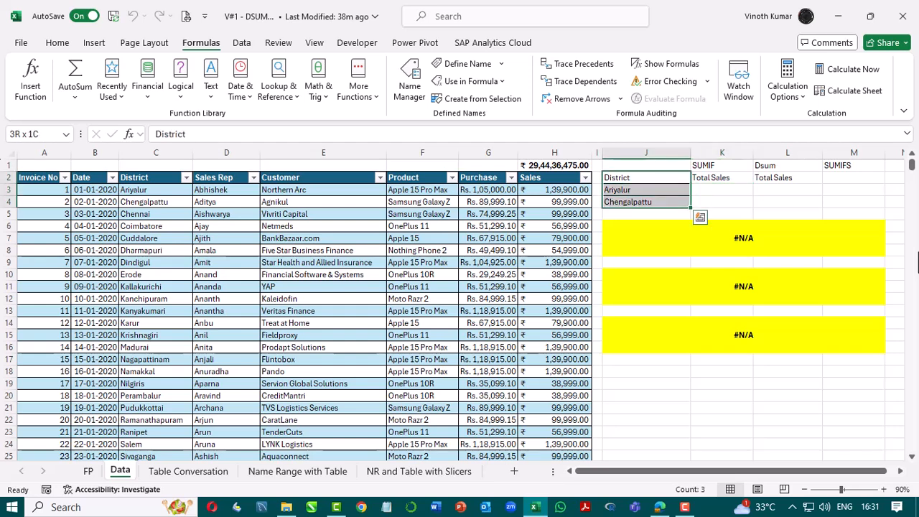
{"action": "left_click", "coordinate": [54, 44]}
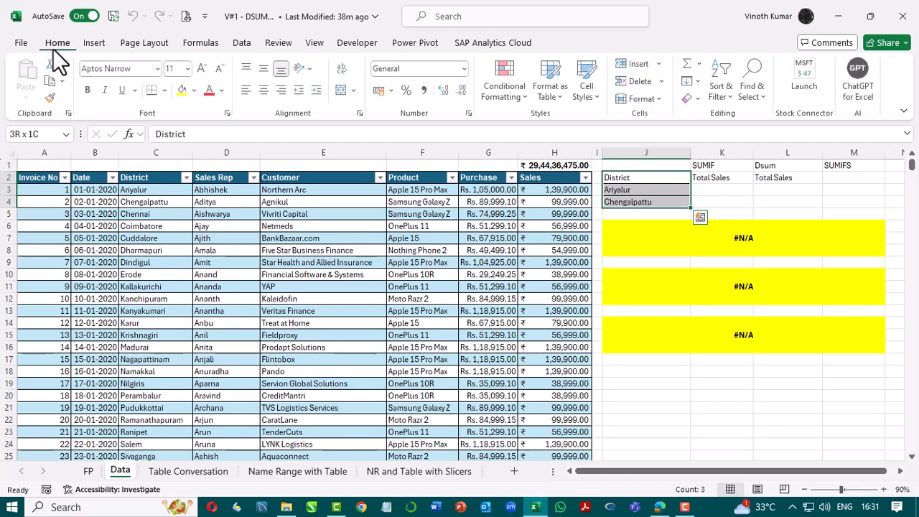
{"action": "left_click", "coordinate": [167, 91]}
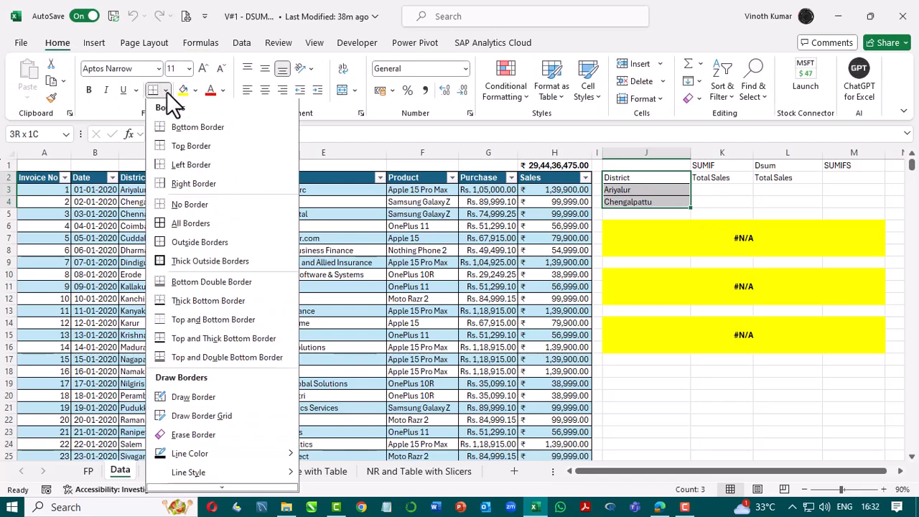
{"action": "left_click", "coordinate": [188, 225]}
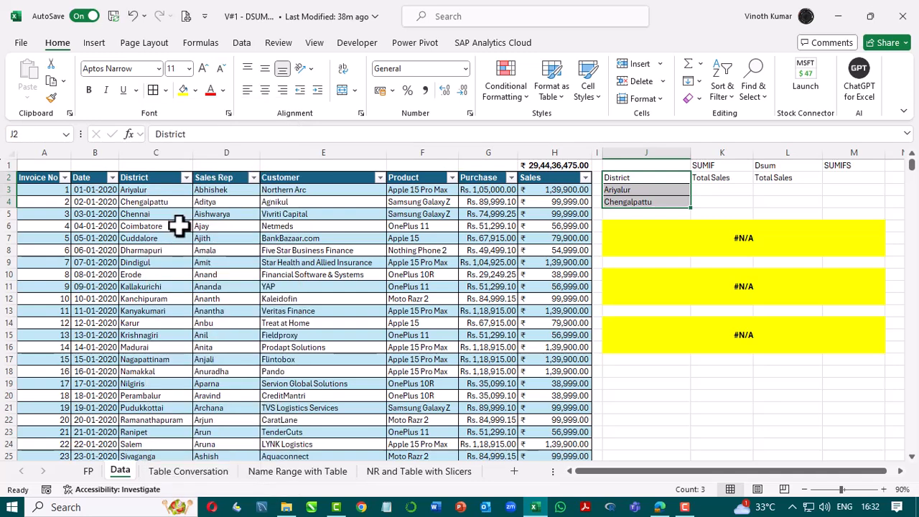
{"action": "left_click", "coordinate": [722, 188]}
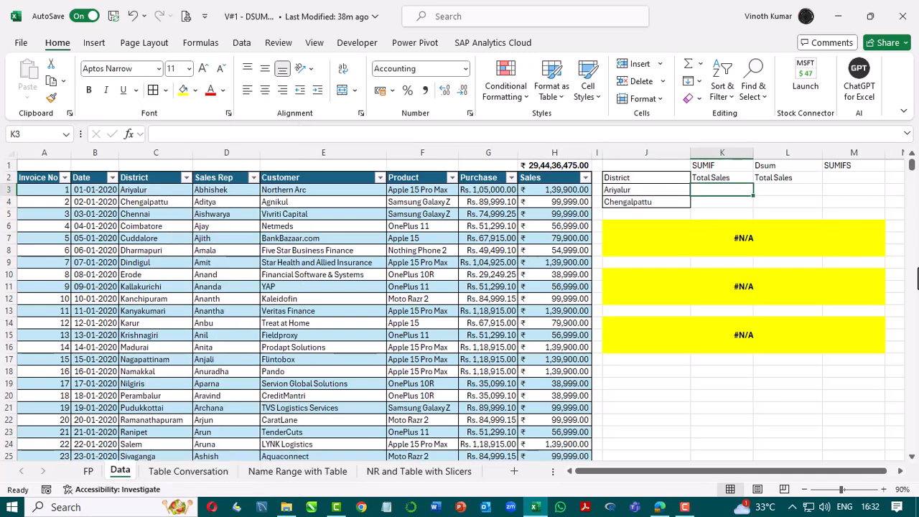
{"action": "type", "text": "=sumi"}
{"action": "key", "text": "Tab"}
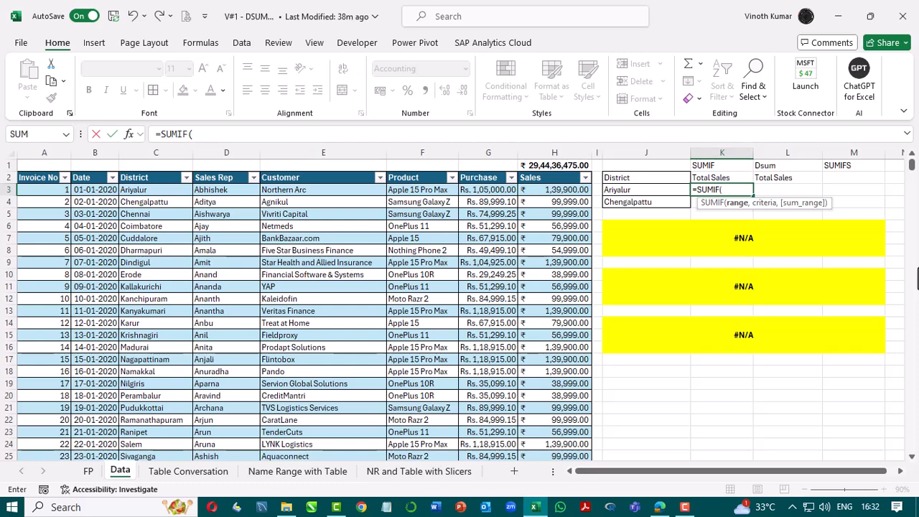
{"action": "type", "text": "dis"}
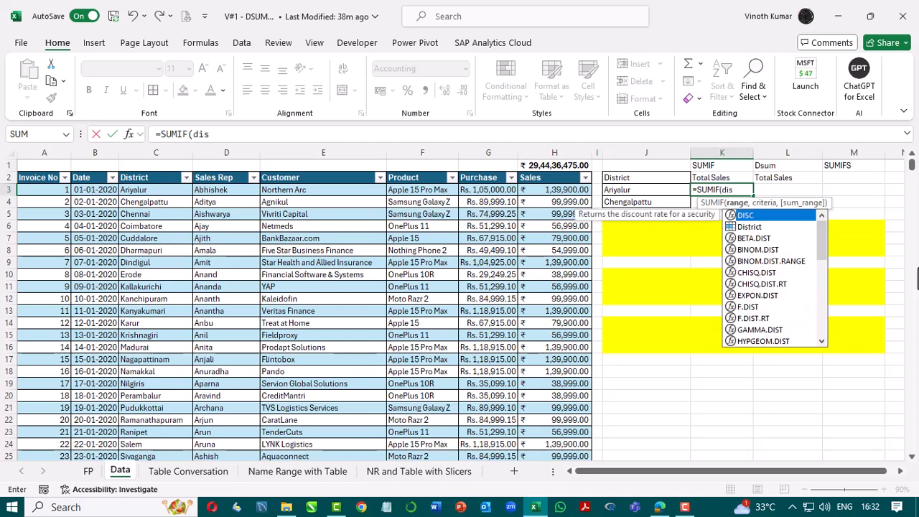
{"action": "key", "text": "Down"}
{"action": "key", "text": "Tab"}
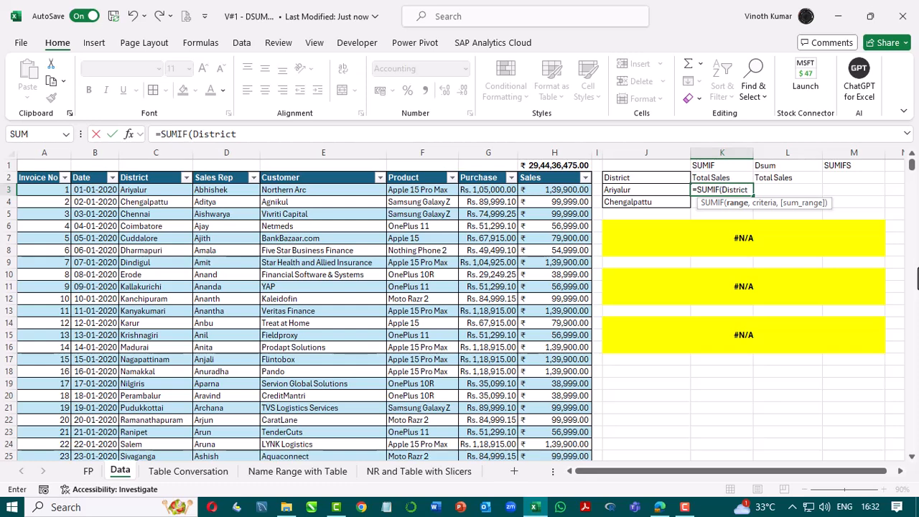
{"action": "type", "text": ","}
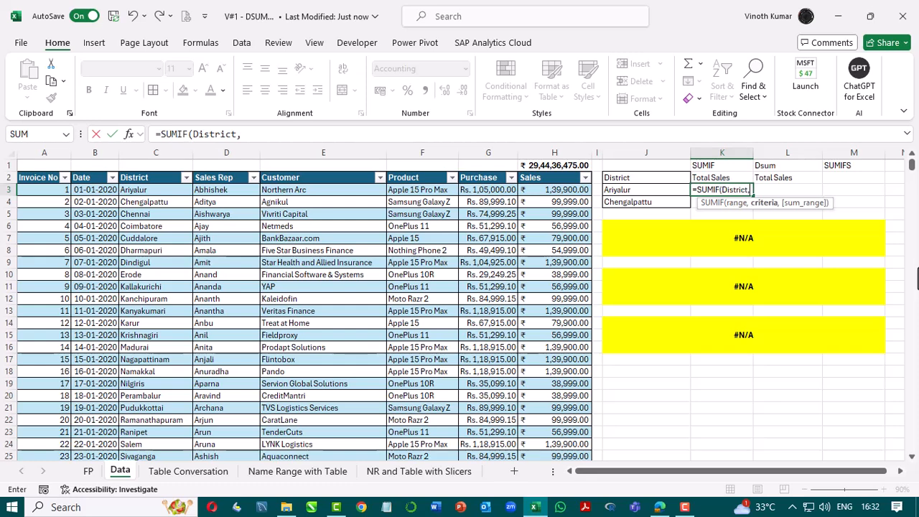
{"action": "type", "text": "disc"}
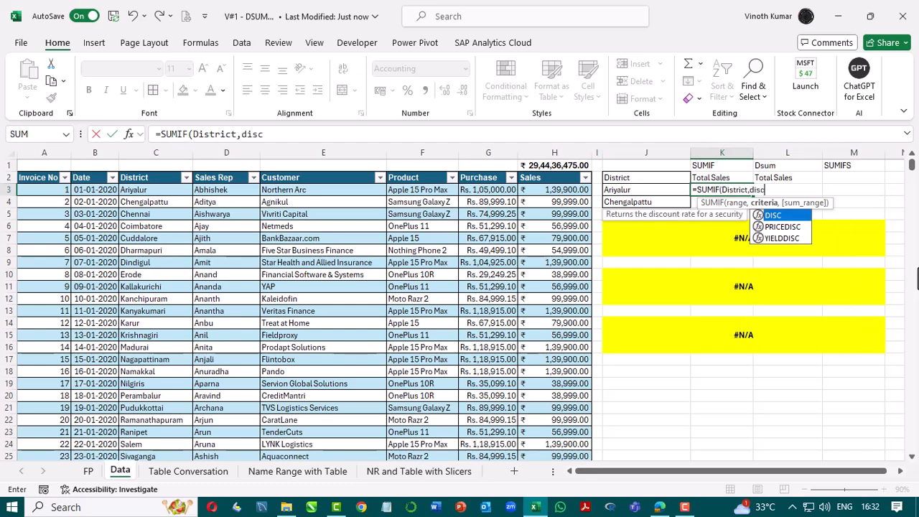
{"action": "key", "text": "Escape"}
{"action": "key", "text": "Escape"}
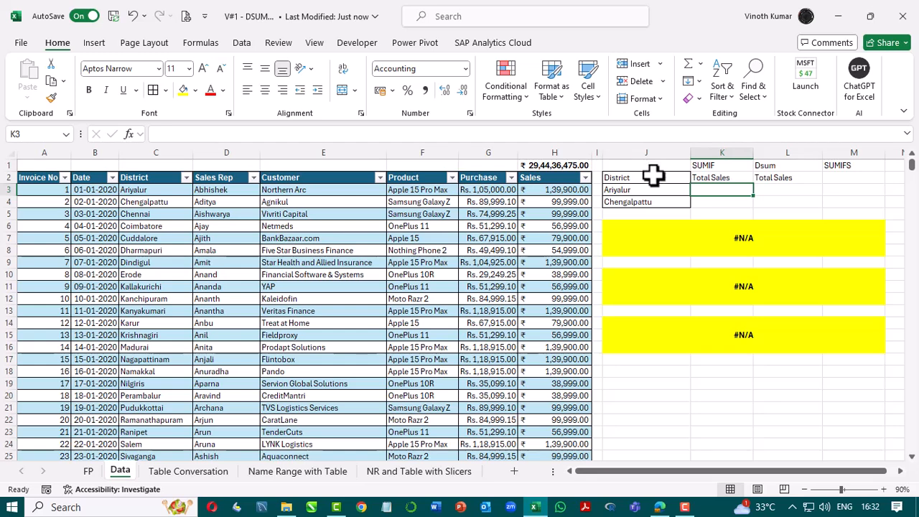
Create a named range from the District criteria cells J2:J4, taking the name from the top row
{"action": "left_click_drag", "start_coordinate": [653, 175], "coordinate": [656, 203]}
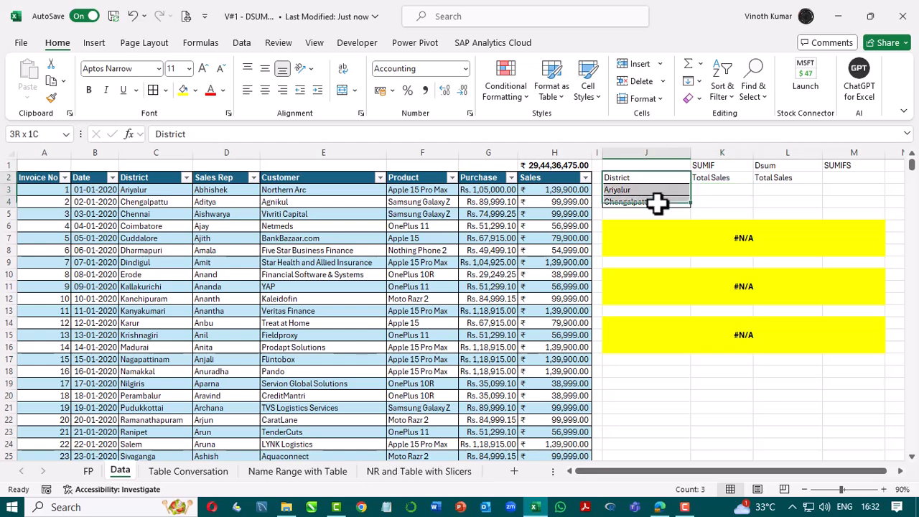
{"action": "left_click", "coordinate": [200, 43]}
{"action": "left_click", "coordinate": [471, 99]}
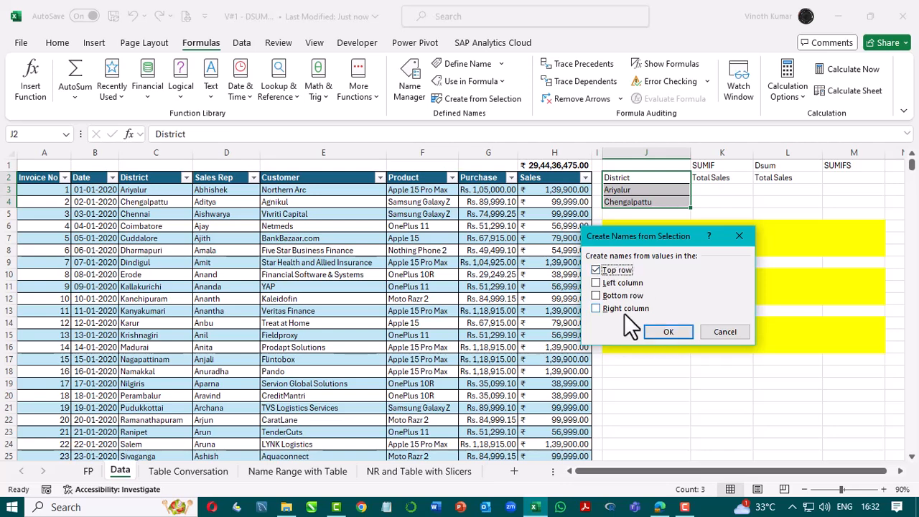
{"action": "left_click", "coordinate": [672, 335]}
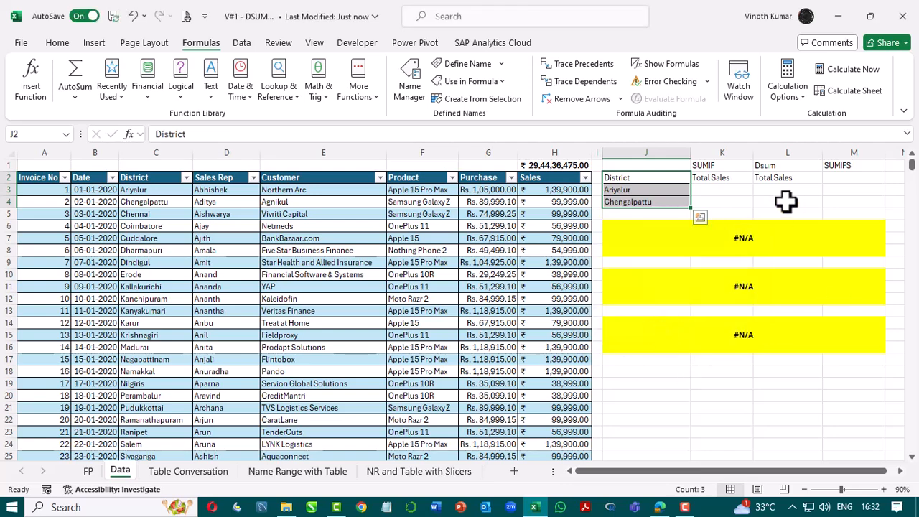
Change the header in cell J2 to DistrictCriteria
{"action": "left_click", "coordinate": [721, 190]}
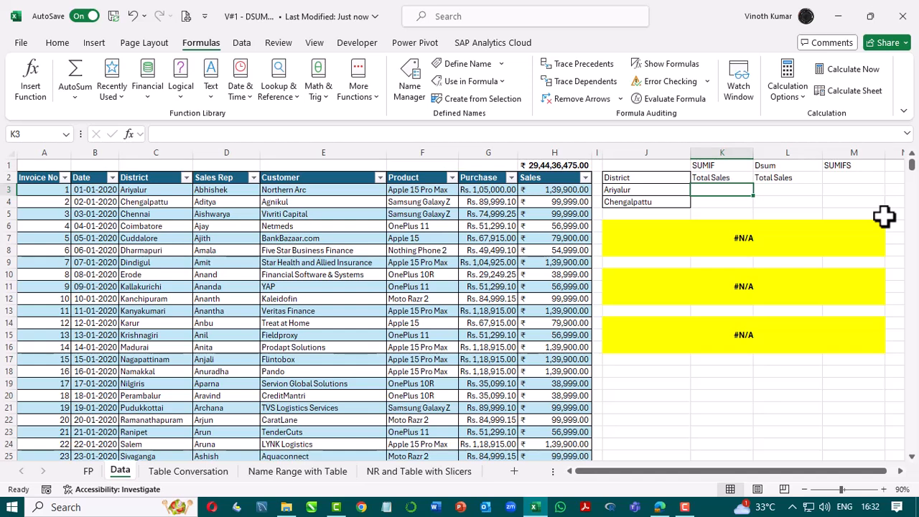
{"action": "key", "text": "Left"}
{"action": "key", "text": "Up"}
{"action": "key", "text": "F2"}
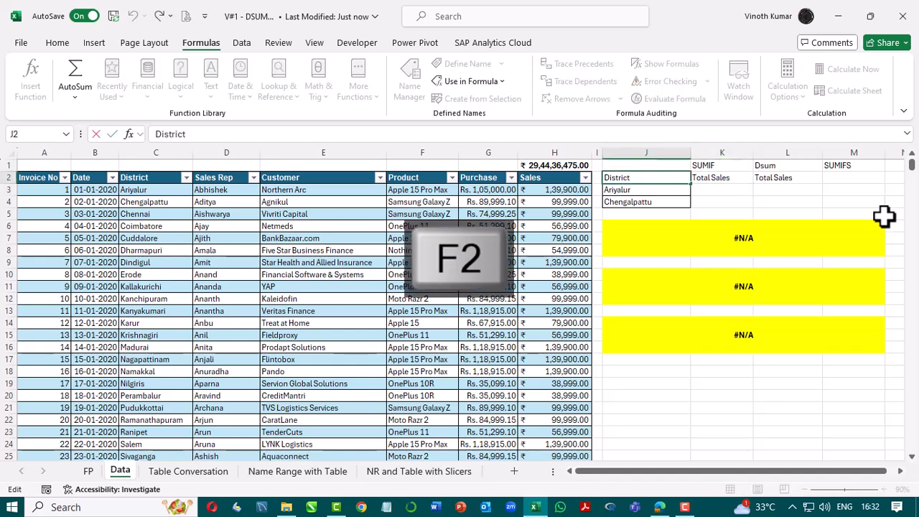
{"action": "type", "text": "Criteria"}
{"action": "key", "text": "Return"}
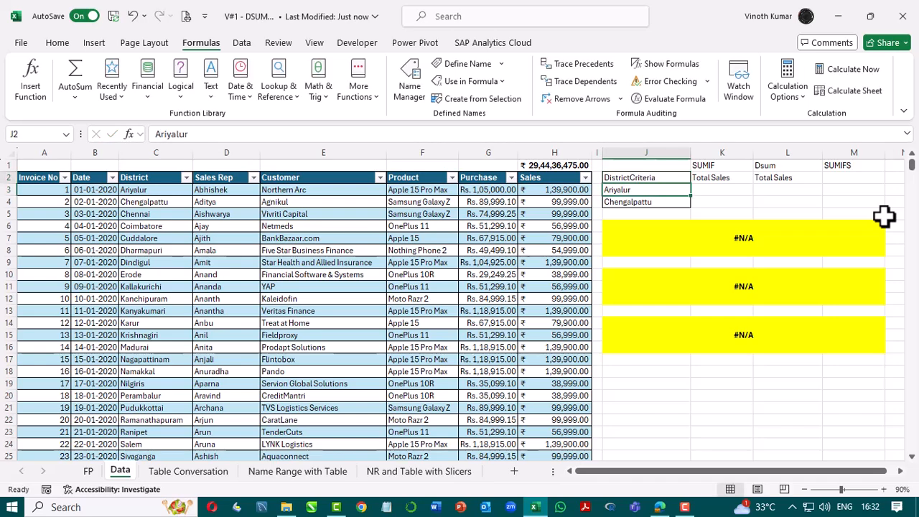
{"action": "key", "text": "Up"}
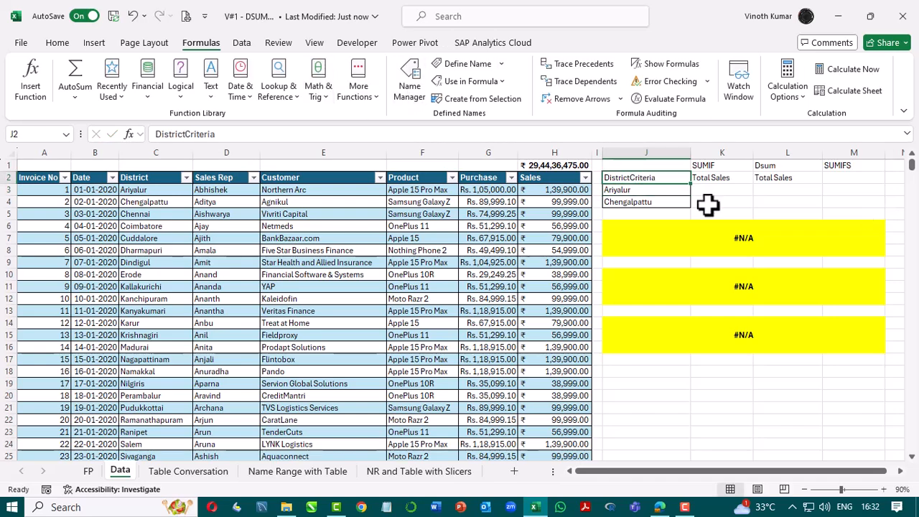
Delete the District name scoped to the Data sheet that refers to J3:J4, keeping the workbook-level District name
{"action": "left_click", "coordinate": [416, 70]}
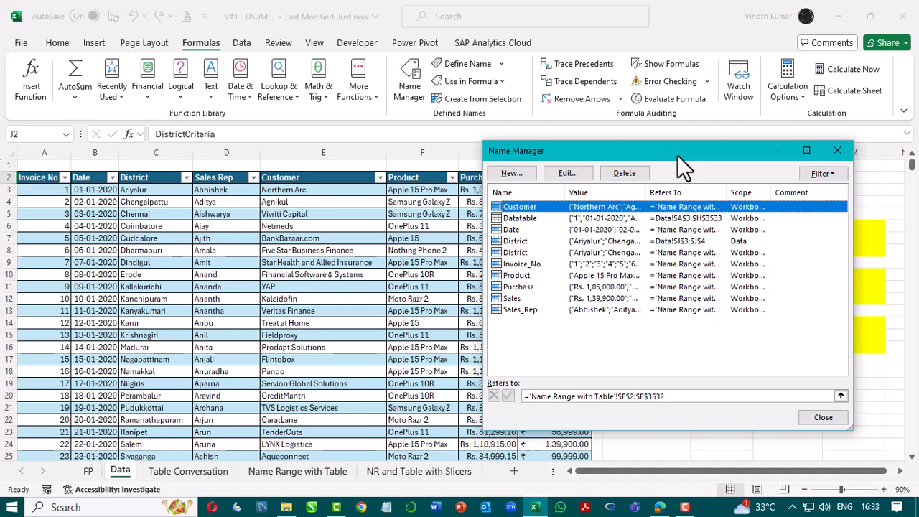
{"action": "left_click", "coordinate": [526, 242]}
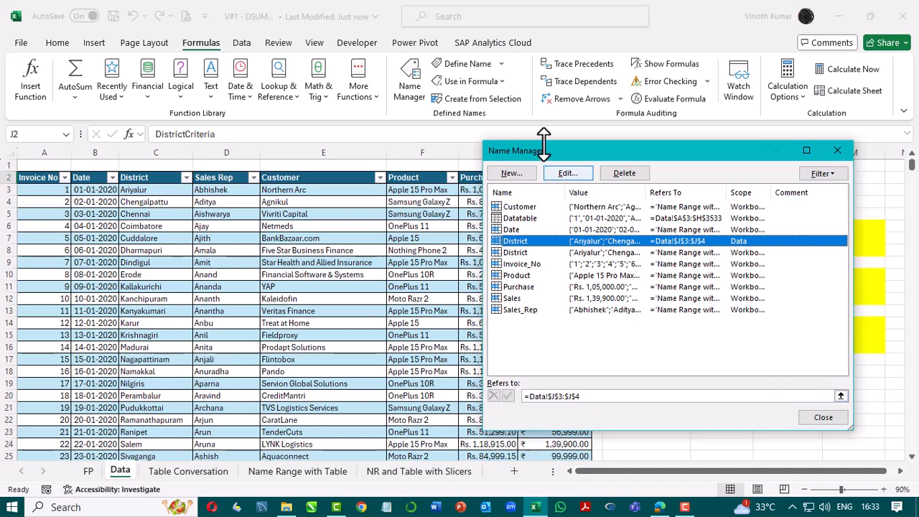
{"action": "left_click", "coordinate": [624, 173]}
{"action": "left_click", "coordinate": [453, 293]}
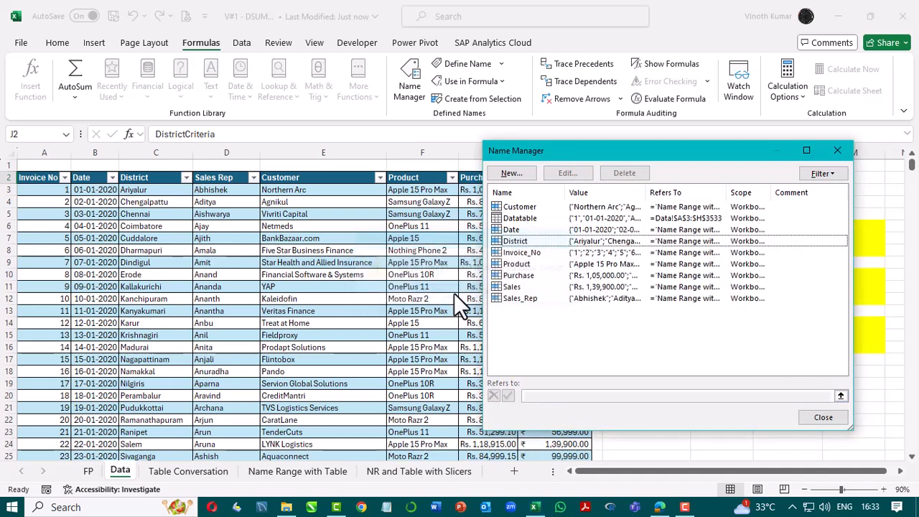
{"action": "left_click", "coordinate": [823, 417]}
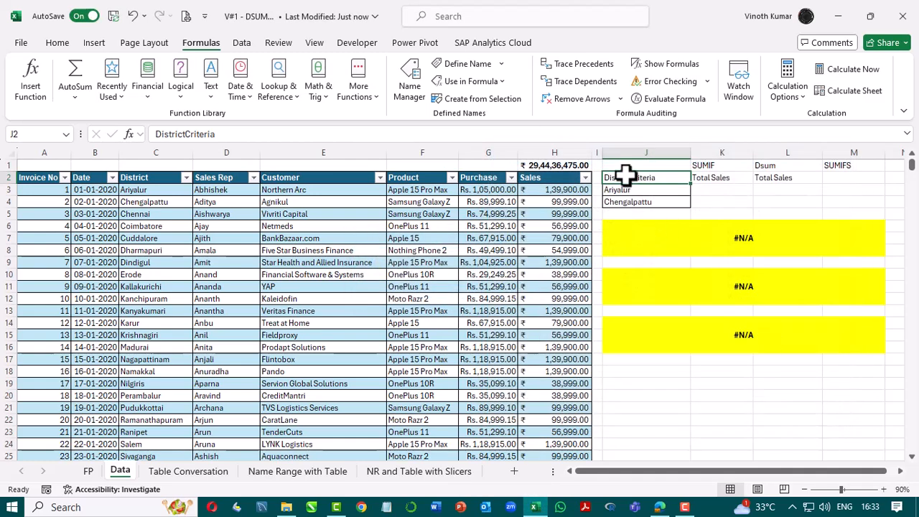
Create a named range from J2:J4, using the top-row header DistrictCriteria as its name
{"action": "left_click_drag", "start_coordinate": [625, 173], "coordinate": [625, 201]}
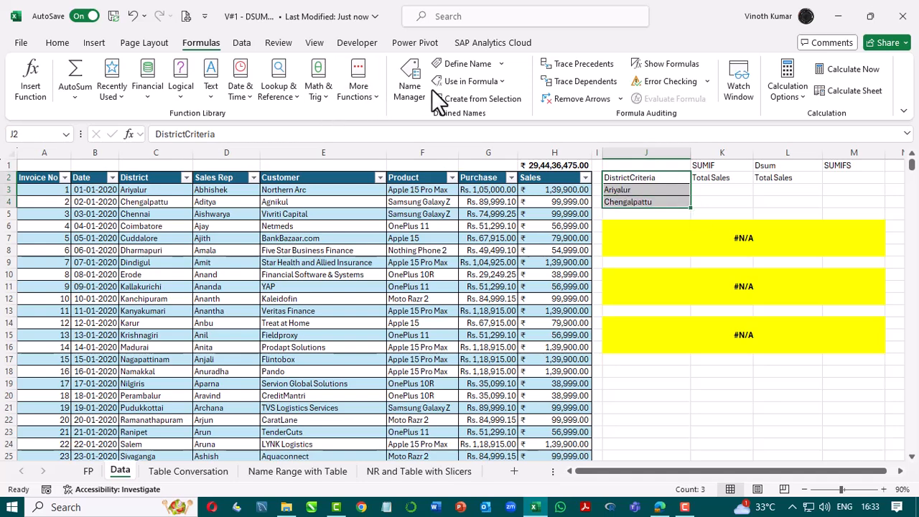
{"action": "left_click", "coordinate": [460, 100]}
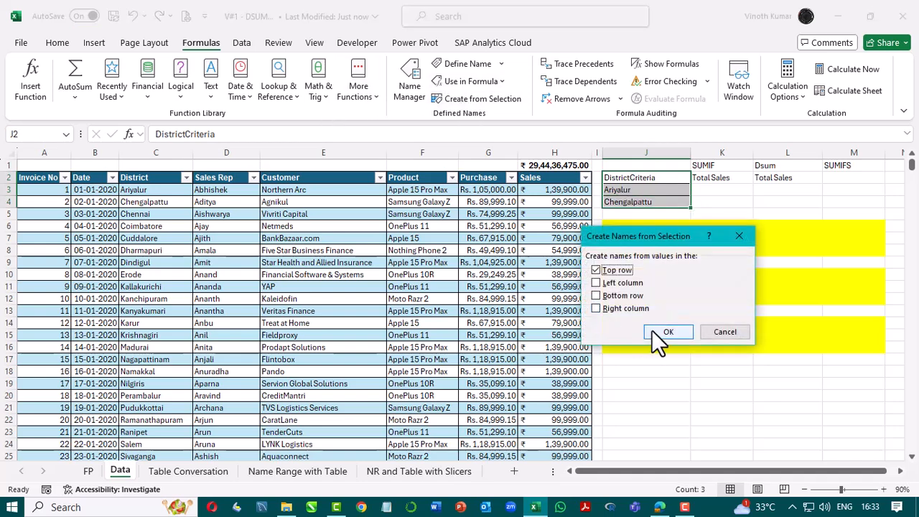
{"action": "left_click", "coordinate": [653, 331]}
{"action": "left_click", "coordinate": [720, 190]}
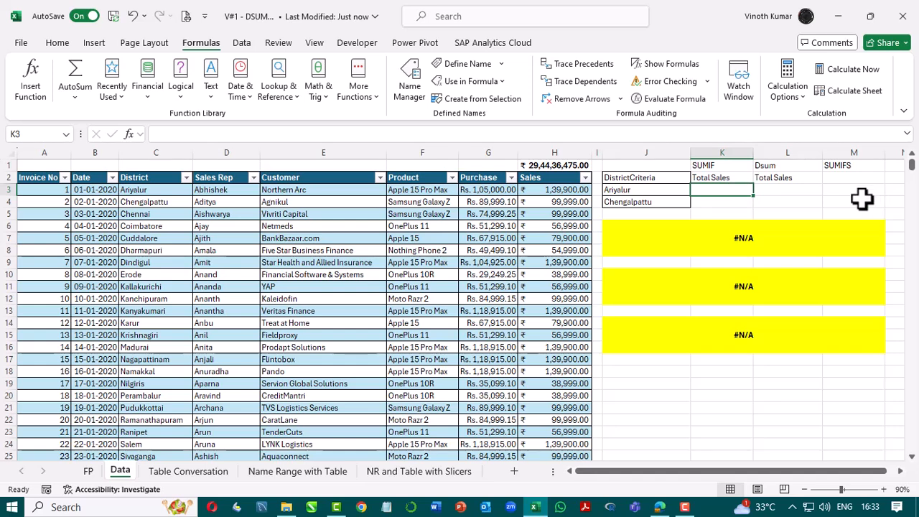
Examine the FORMULATEXT formulas in the yellow merged cells J6, J10 and J14 to see which cells they reference
{"action": "left_click", "coordinate": [789, 244]}
{"action": "left_click", "coordinate": [765, 301]}
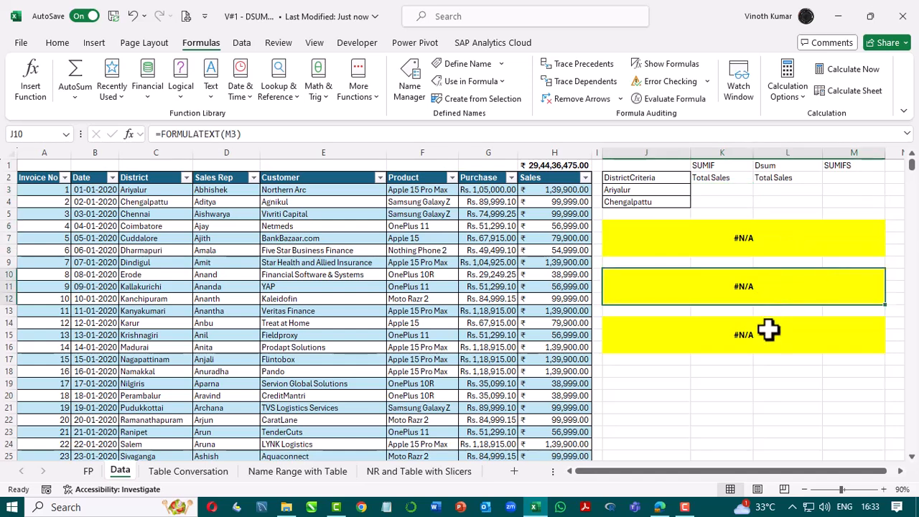
{"action": "left_click", "coordinate": [765, 333]}
{"action": "left_click", "coordinate": [757, 242]}
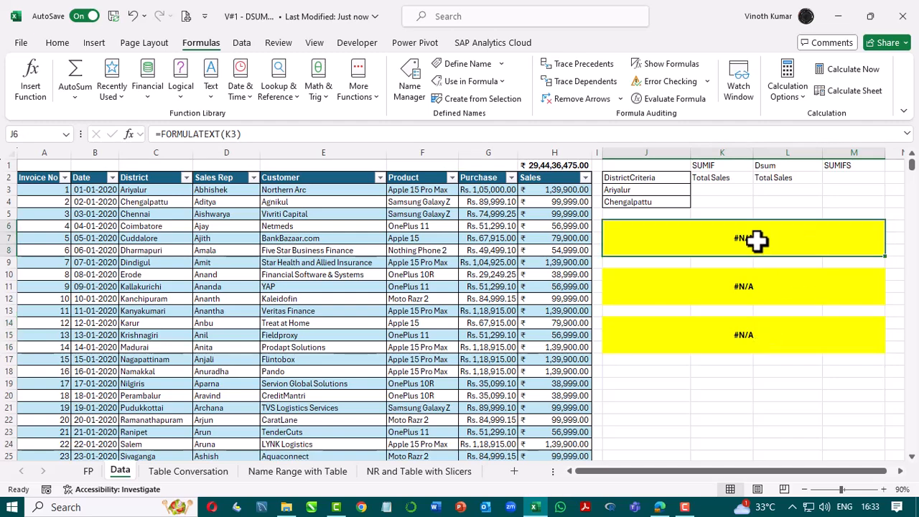
{"action": "key", "text": "F2"}
{"action": "key", "text": "Escape"}
{"action": "left_click", "coordinate": [779, 295]}
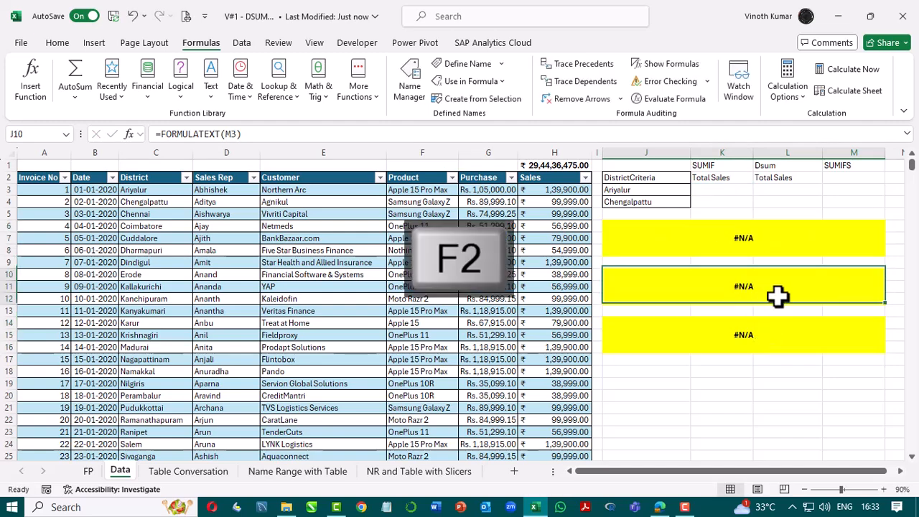
{"action": "key", "text": "F2"}
{"action": "key", "text": "Escape"}
{"action": "left_click", "coordinate": [769, 346]}
{"action": "key", "text": "F2"}
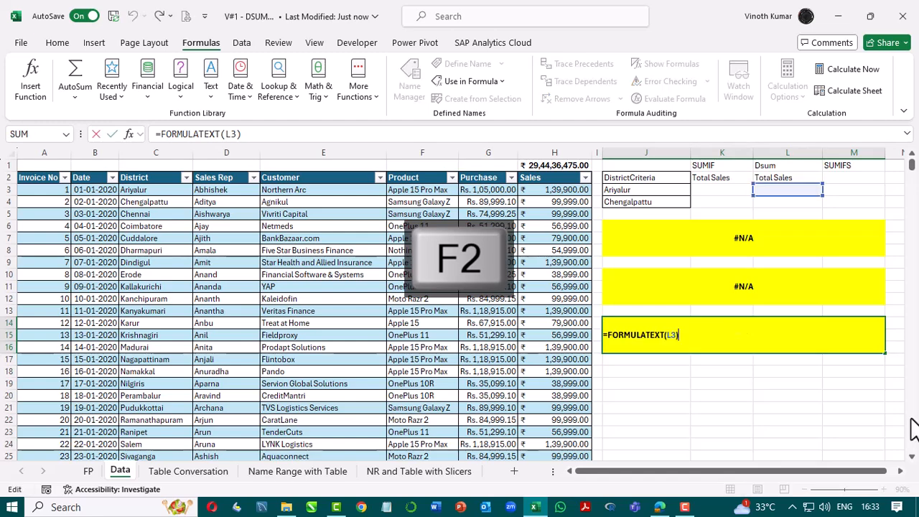
{"action": "key", "text": "Escape"}
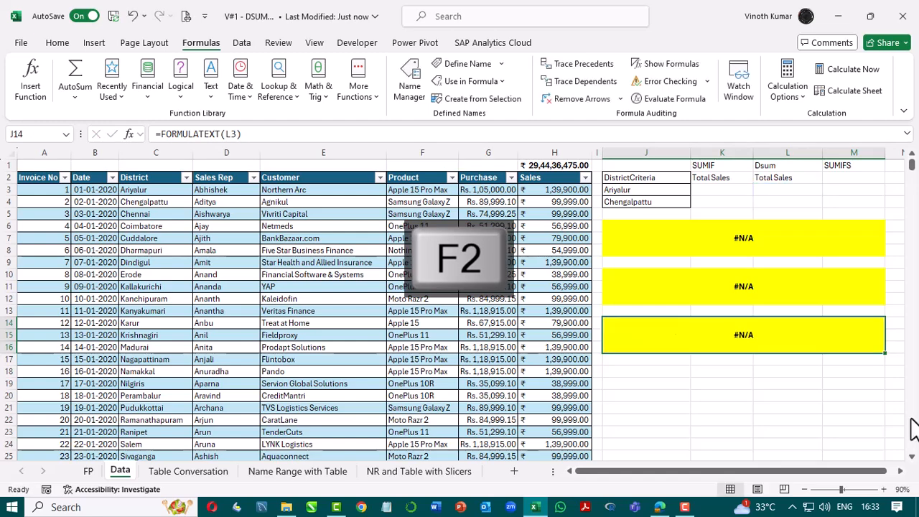
Enter =SUMIF(District,DistrictCriteria,Sales) in cell K3 using the named ranges
{"action": "left_click", "coordinate": [718, 189]}
{"action": "type", "text": "=sumif"}
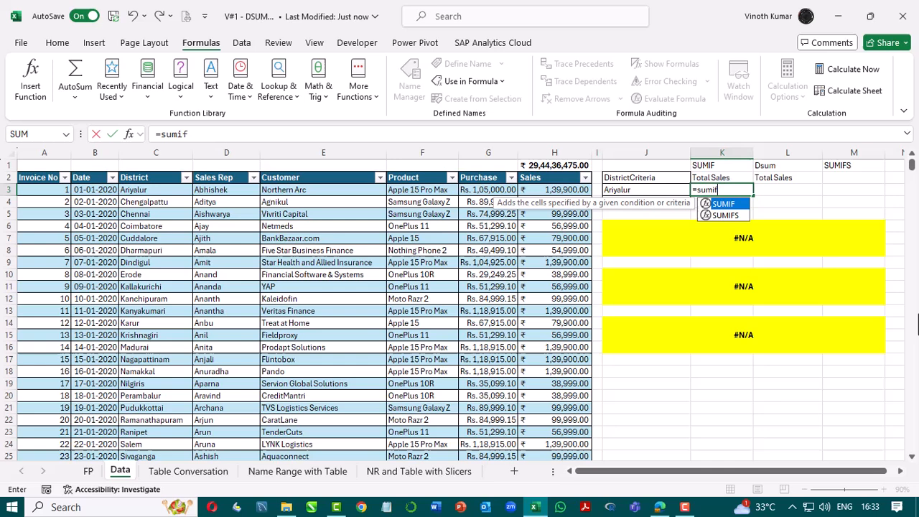
{"action": "key", "text": "Tab"}
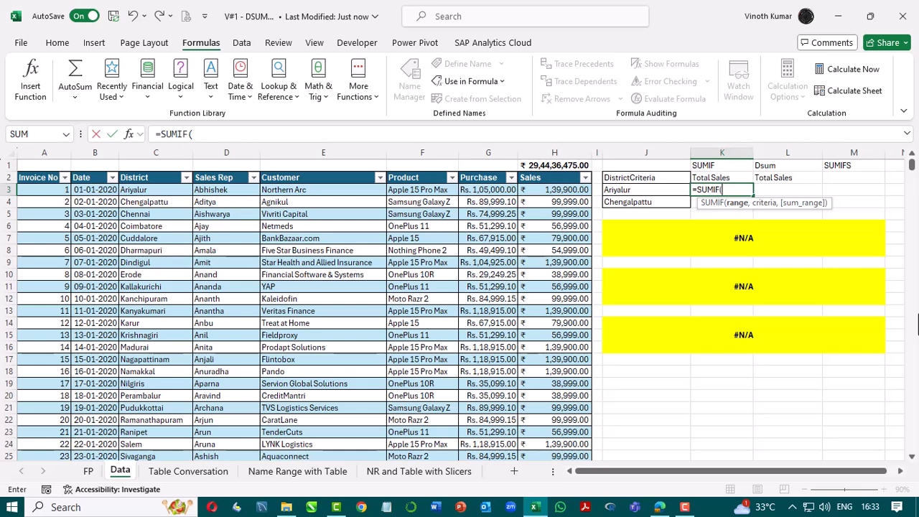
{"action": "type", "text": "District"}
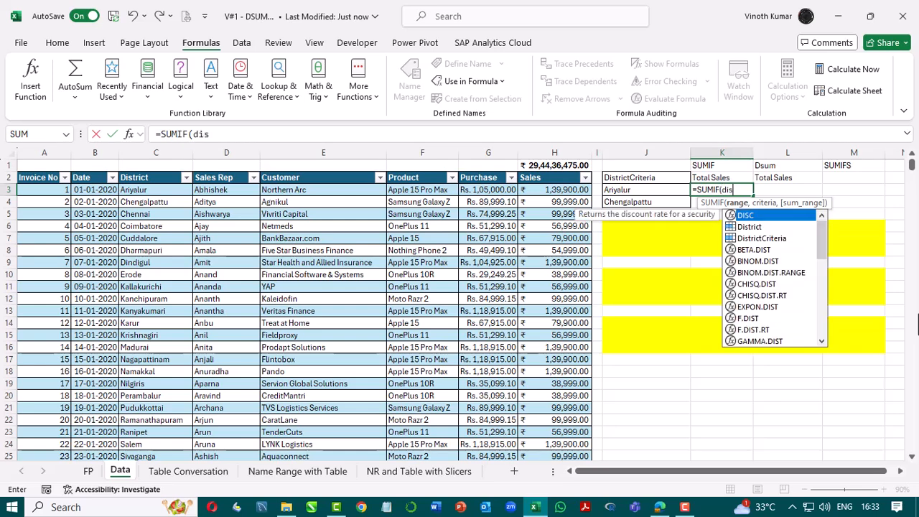
{"action": "type", "text": ",disc"}
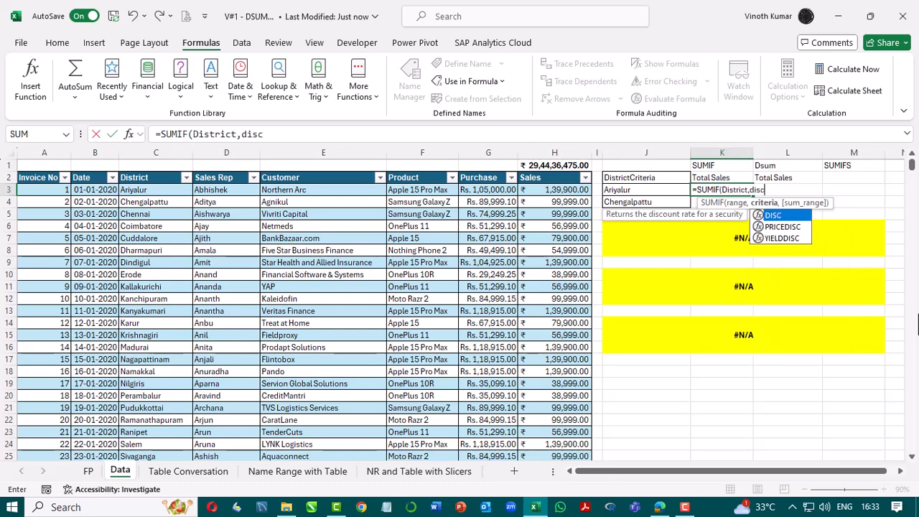
{"action": "key", "text": "BackSpace"}
{"action": "key", "text": "Tab"}
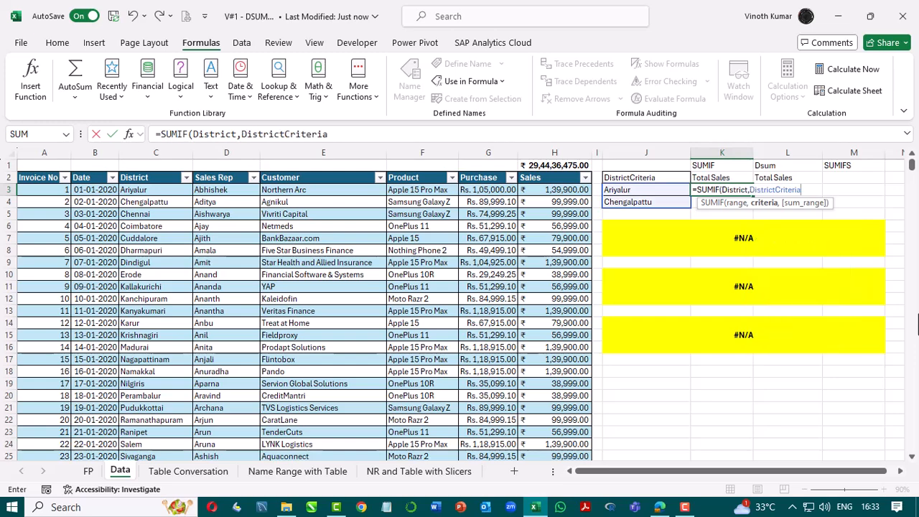
{"action": "type", "text": ",sales"}
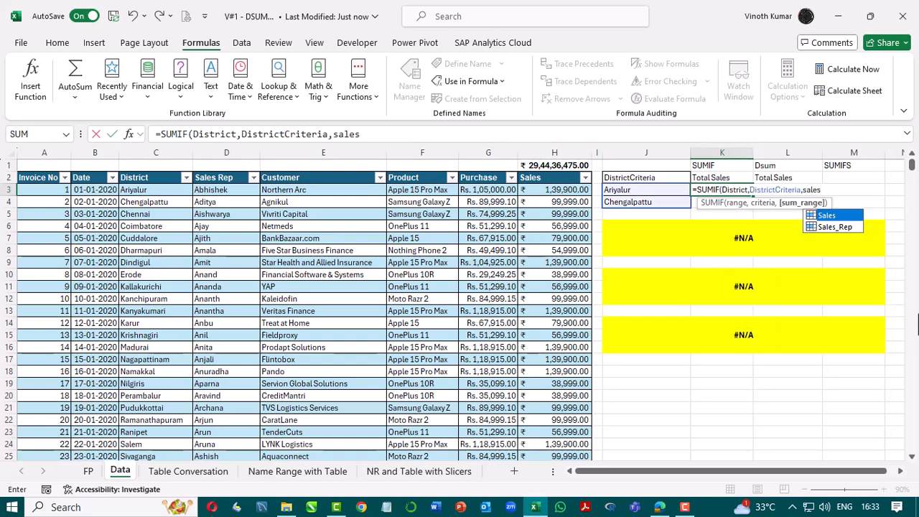
{"action": "key", "text": "Tab"}
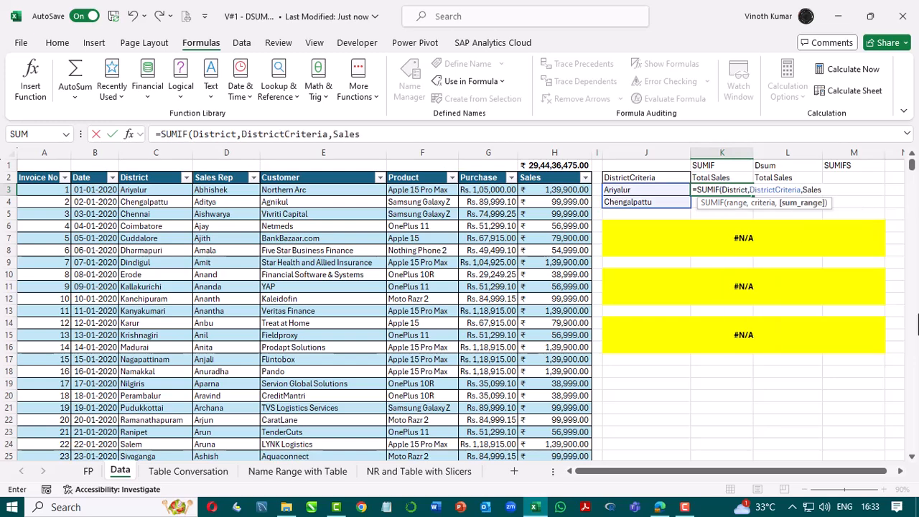
{"action": "type", "text": ")"}
{"action": "key", "text": "Return"}
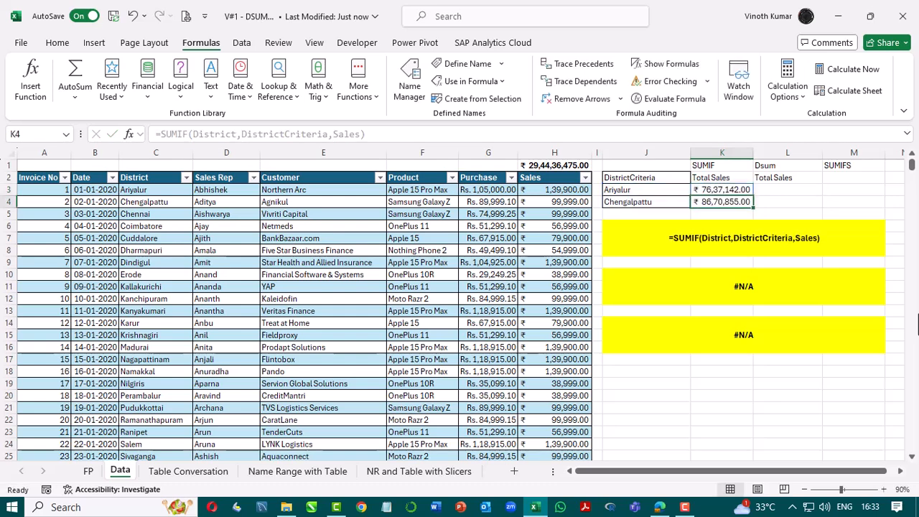
{"action": "key", "text": "Up"}
{"action": "key", "text": "Down"}
{"action": "key", "text": "Up"}
{"action": "key", "text": "Down"}
Start a SUMIFS formula in cell M3 through its function arguments and set the sum range to the name Sales
{"action": "key", "text": "Up"}
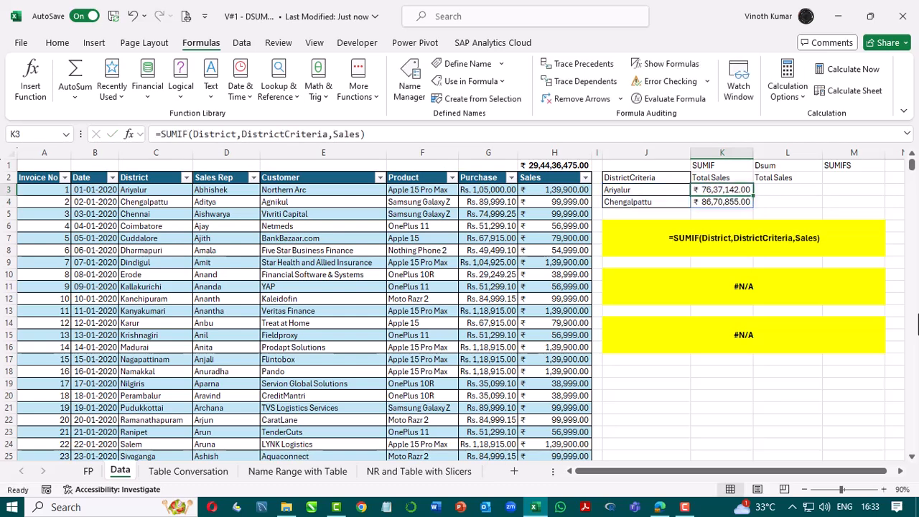
{"action": "key", "text": "Right"}
{"action": "key", "text": "Right"}
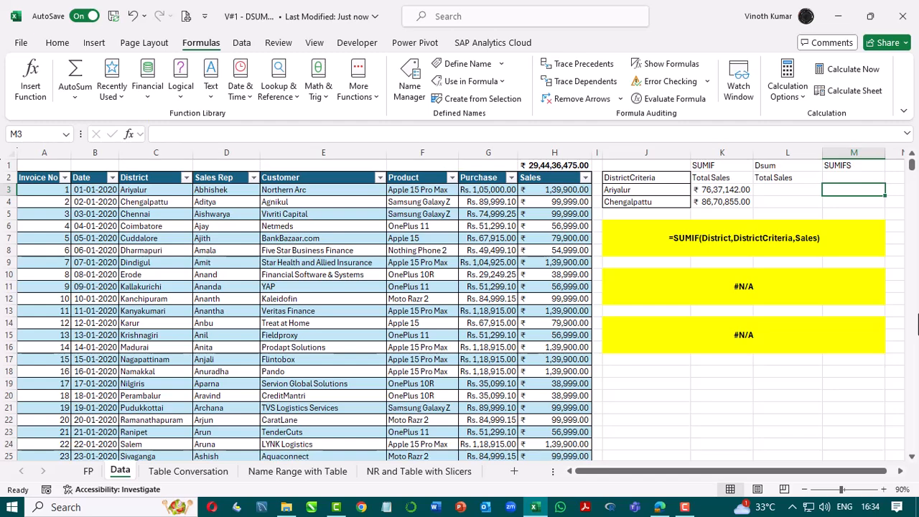
{"action": "type", "text": "=sumif"}
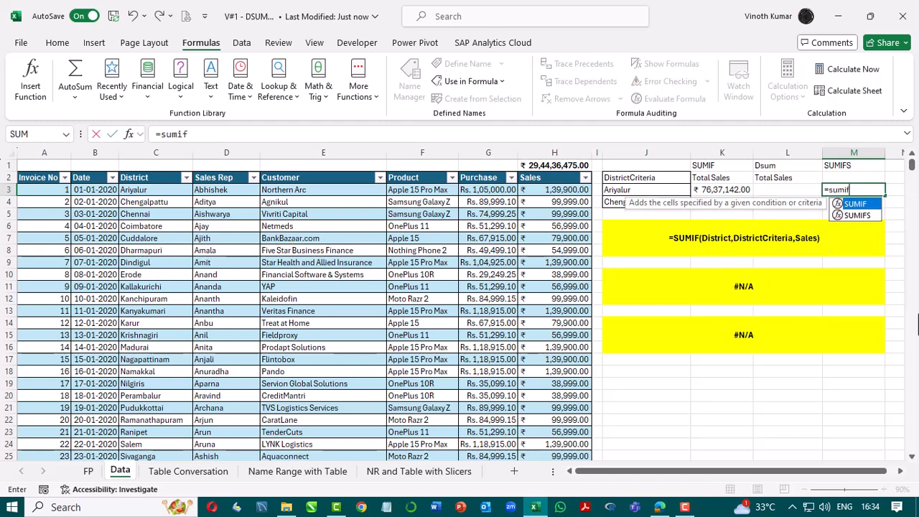
{"action": "key", "text": "Down"}
{"action": "key", "text": "Tab"}
{"action": "key", "text": "ctrl+a"}
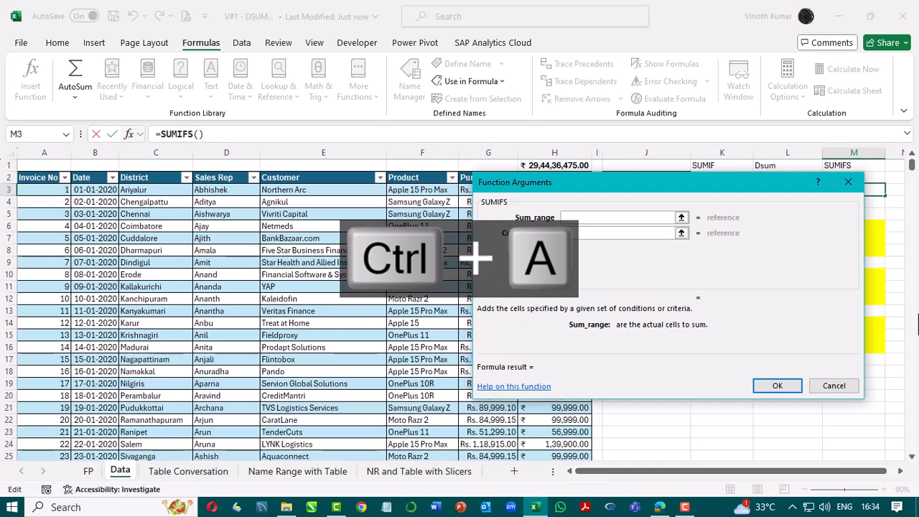
{"action": "key", "text": "F3"}
{"action": "key", "text": "Return"}
{"action": "key", "text": "Tab"}
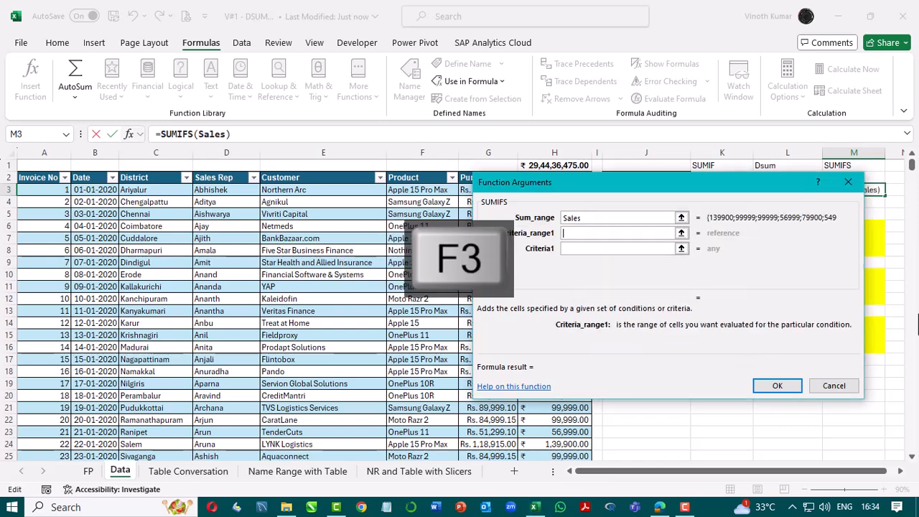
Complete the SUMIFS formula with District as the first criteria range and DistrictCriteria as its criterion
{"action": "left_click_drag", "start_coordinate": [706, 183], "coordinate": [399, 223]}
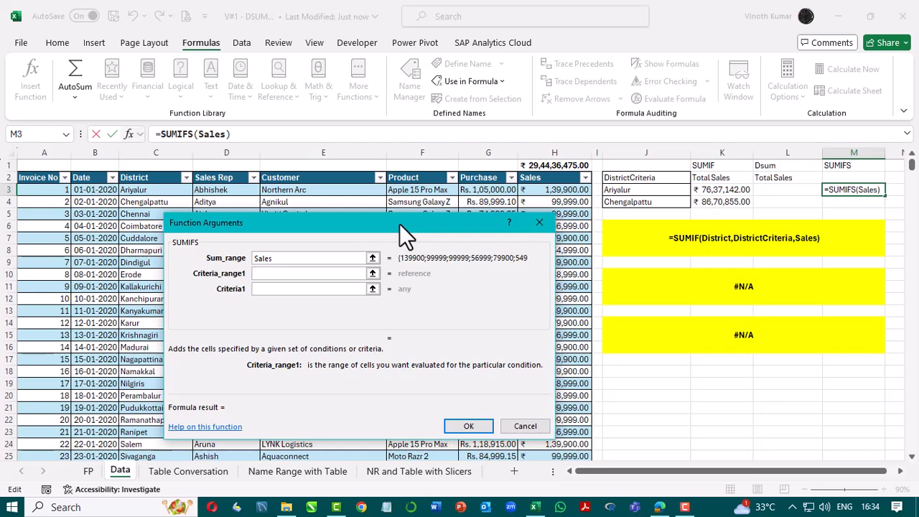
{"action": "key", "text": "F3"}
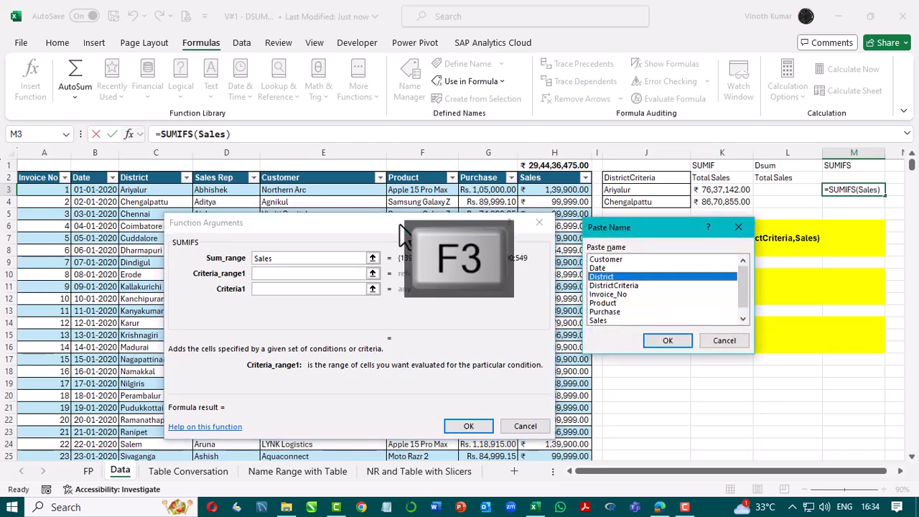
{"action": "key", "text": "Return"}
{"action": "key", "text": "Tab"}
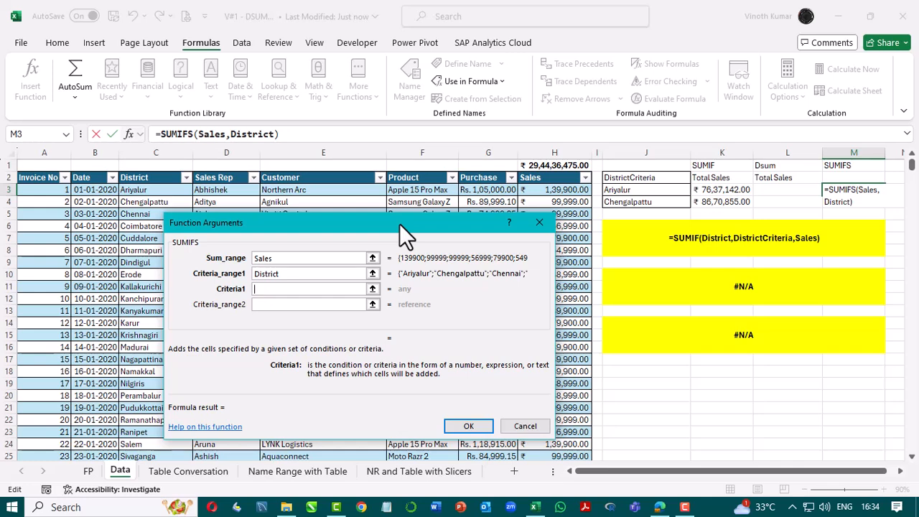
{"action": "type", "text": "D"}
{"action": "key", "text": "BackSpace"}
{"action": "key", "text": "F3"}
{"action": "key", "text": "Down"}
{"action": "key", "text": "Down"}
{"action": "key", "text": "Down"}
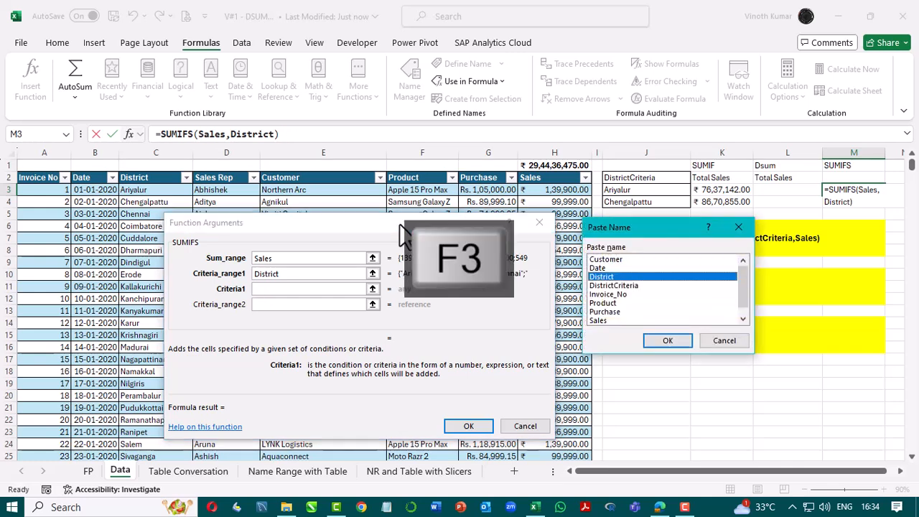
{"action": "key", "text": "Return"}
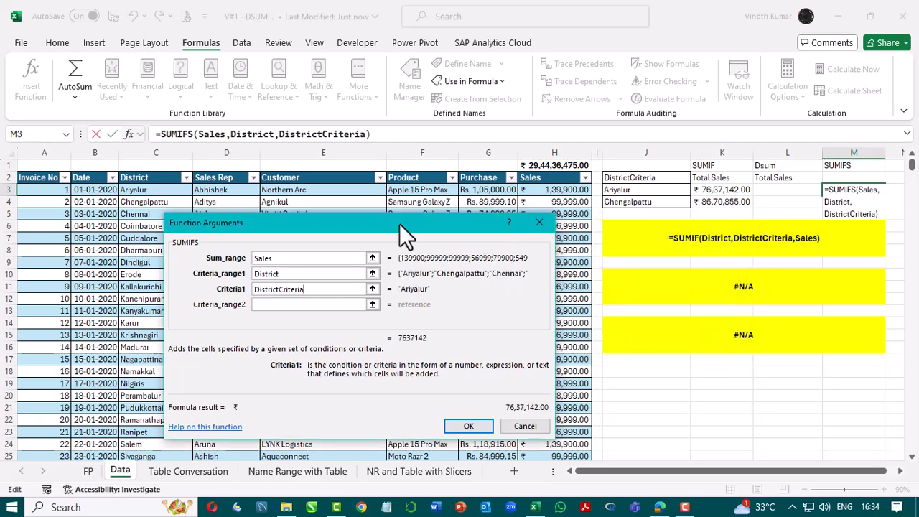
{"action": "key", "text": "Return"}
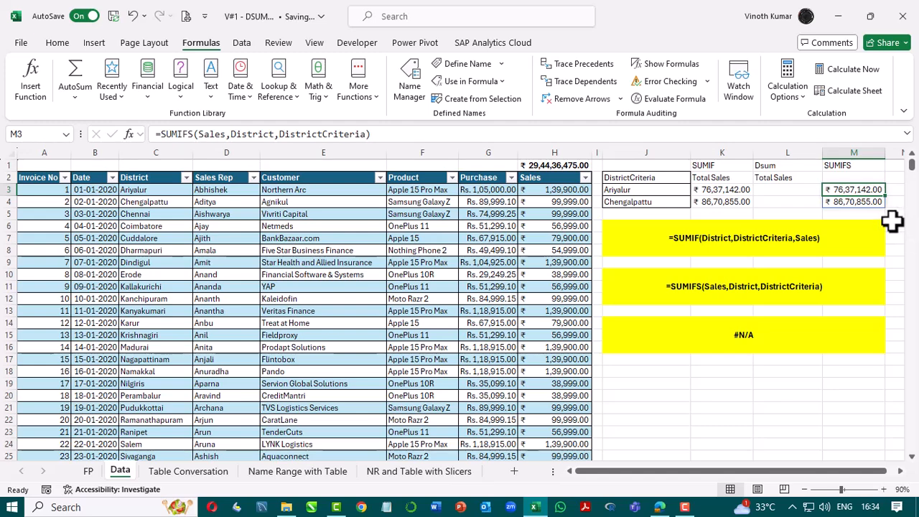
{"action": "left_click", "coordinate": [893, 226]}
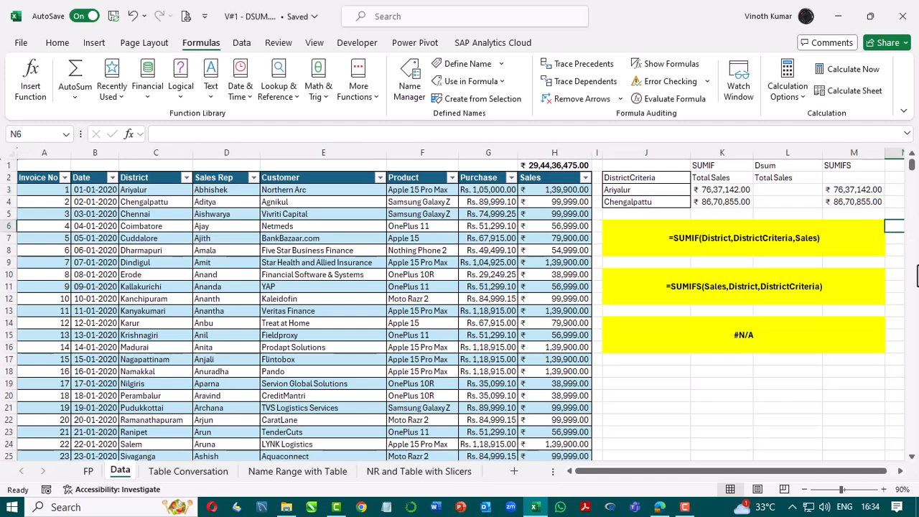
Change the header in cell J2 to District so it matches the table's column header
{"action": "left_click", "coordinate": [668, 180]}
{"action": "key", "text": "F2"}
{"action": "key", "text": "BackSpace"}
{"action": "key", "text": "BackSpace"}
{"action": "key", "text": "BackSpace"}
{"action": "key", "text": "BackSpace"}
{"action": "key", "text": "BackSpace"}
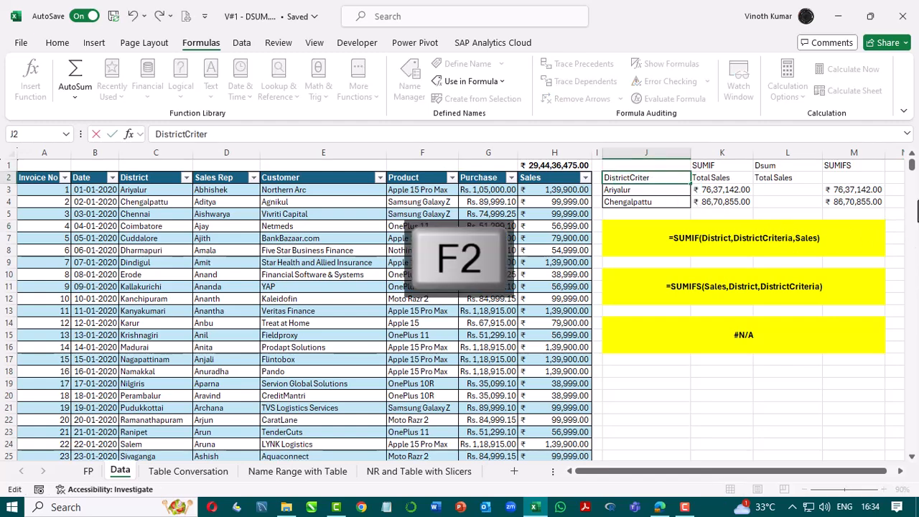
{"action": "key", "text": "BackSpace"}
{"action": "key", "text": "Return"}
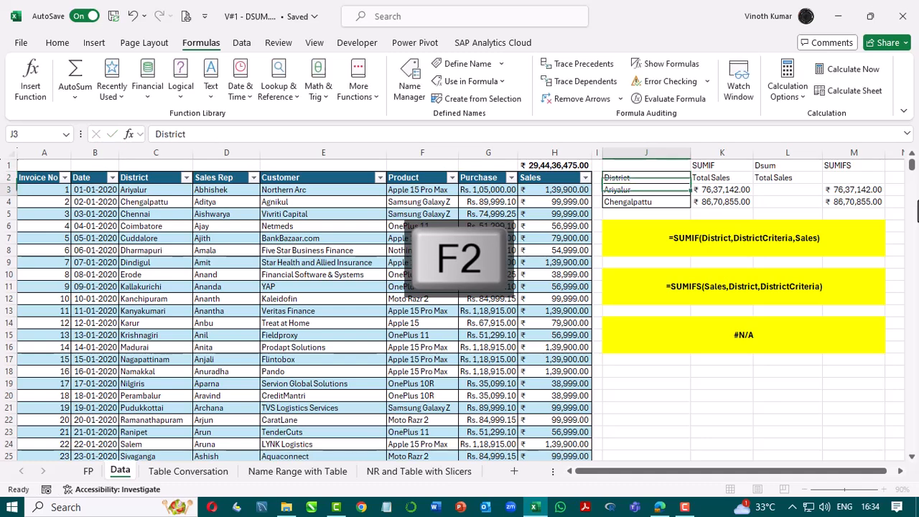
{"action": "key", "text": "Up"}
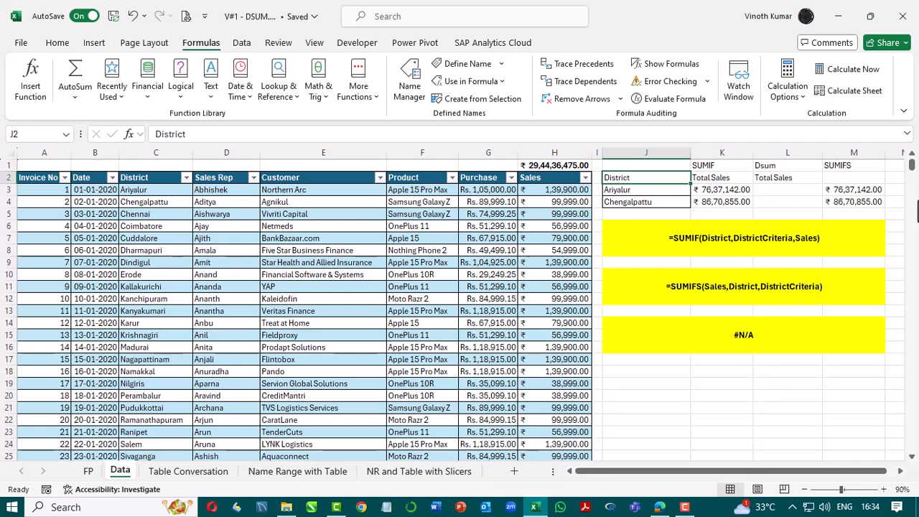
Start a DSUM formula in cell L3 with the whole Datatable, headers included, as the database
{"action": "key", "text": "Right"}
{"action": "key", "text": "Right"}
{"action": "key", "text": "Down"}
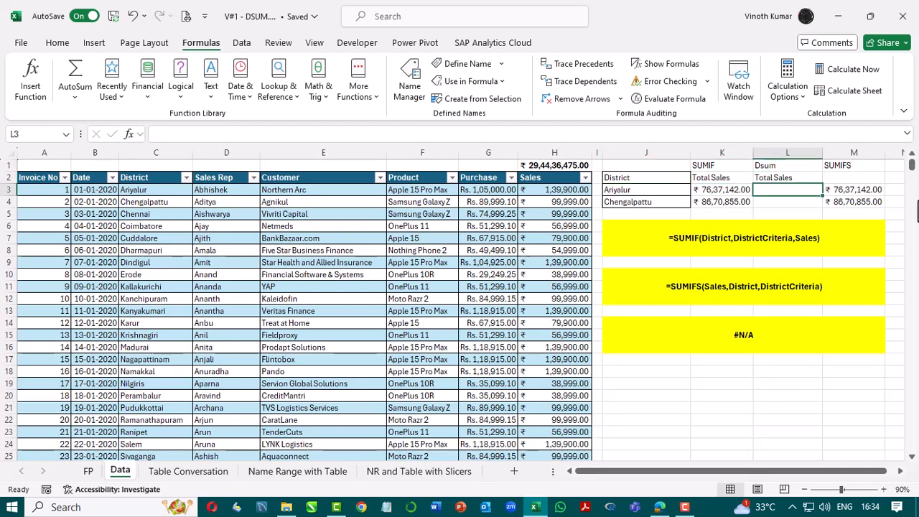
{"action": "type", "text": "=dsum"}
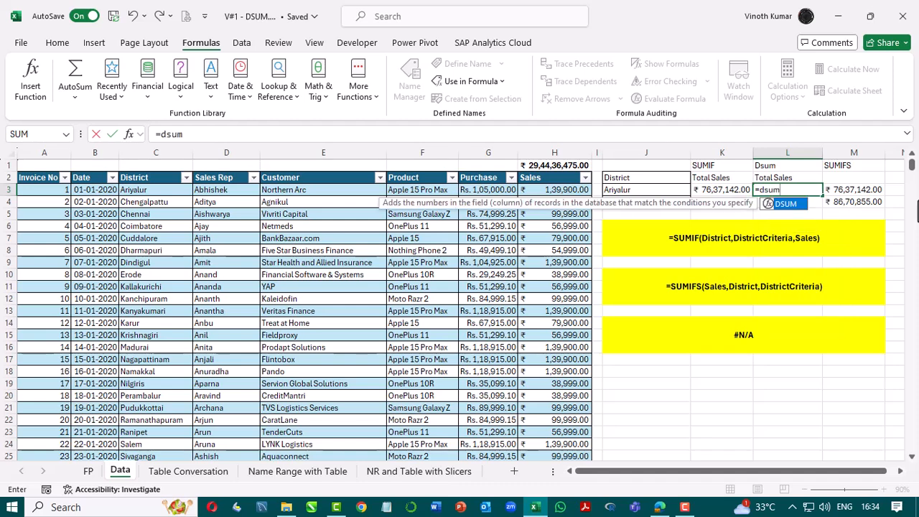
{"action": "key", "text": "Tab"}
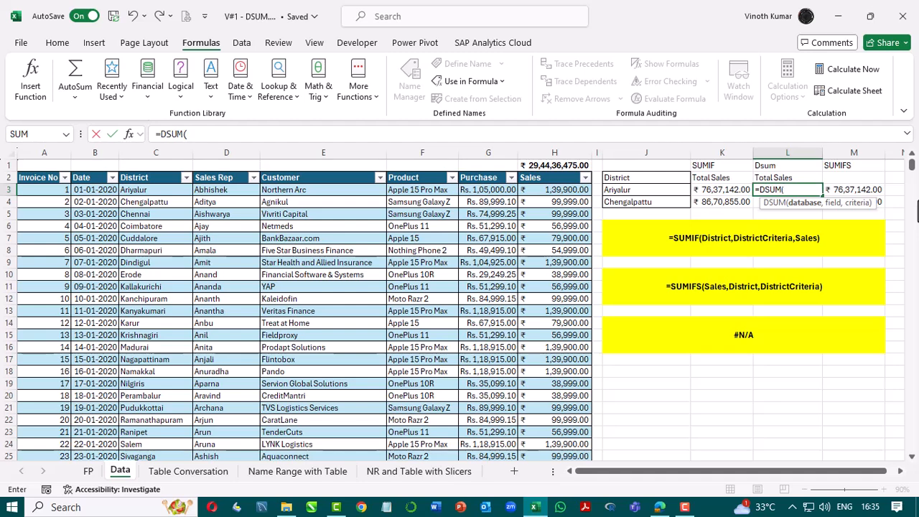
{"action": "key", "text": "Left"}
{"action": "key", "text": "Left"}
{"action": "key", "text": "Left"}
{"action": "key", "text": "Left"}
{"action": "key", "text": "Left"}
{"action": "key", "text": "Left"}
{"action": "key", "text": "Left"}
{"action": "key", "text": "Left"}
{"action": "key", "text": "Left"}
{"action": "key", "text": "Left"}
{"action": "key", "text": "Left"}
{"action": "key", "text": "Up"}
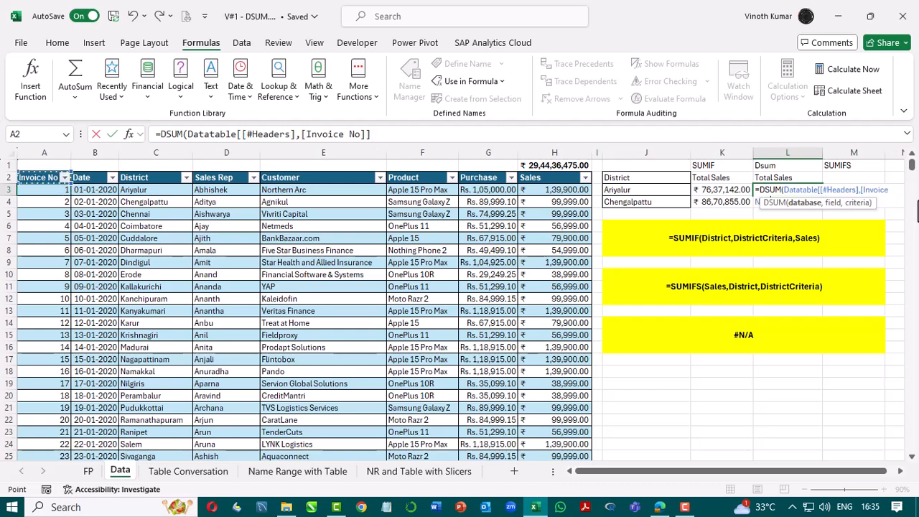
{"action": "key", "text": "ctrl+shift+Right"}
{"action": "key", "text": "ctrl+shift+Down"}
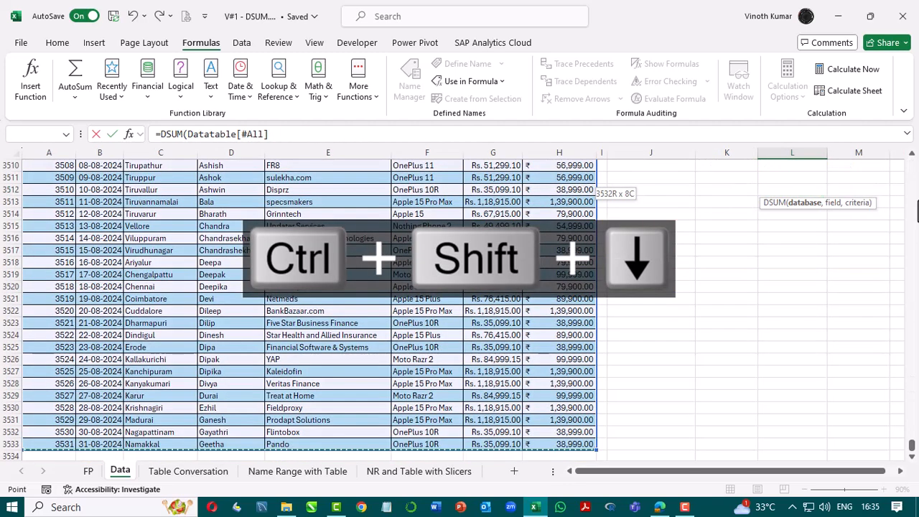
{"action": "key", "text": "ctrl+BackSpace"}
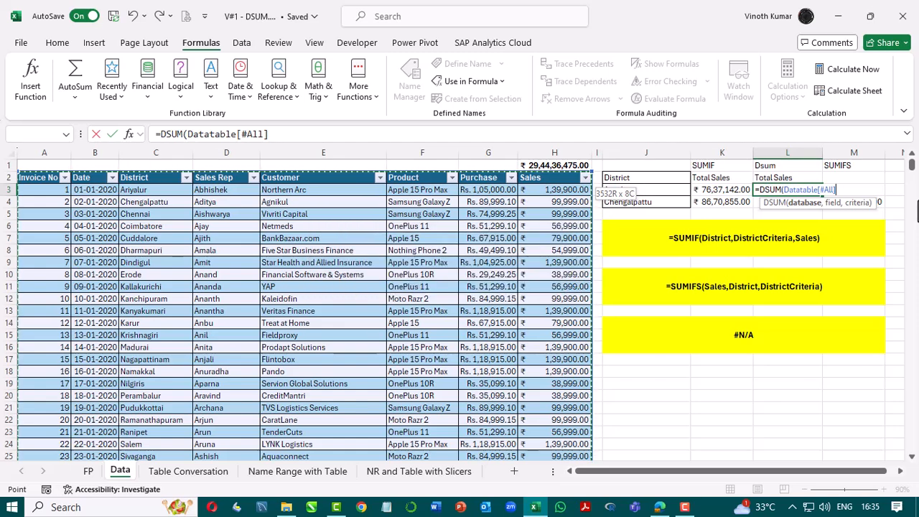
{"action": "type", "text": ","}
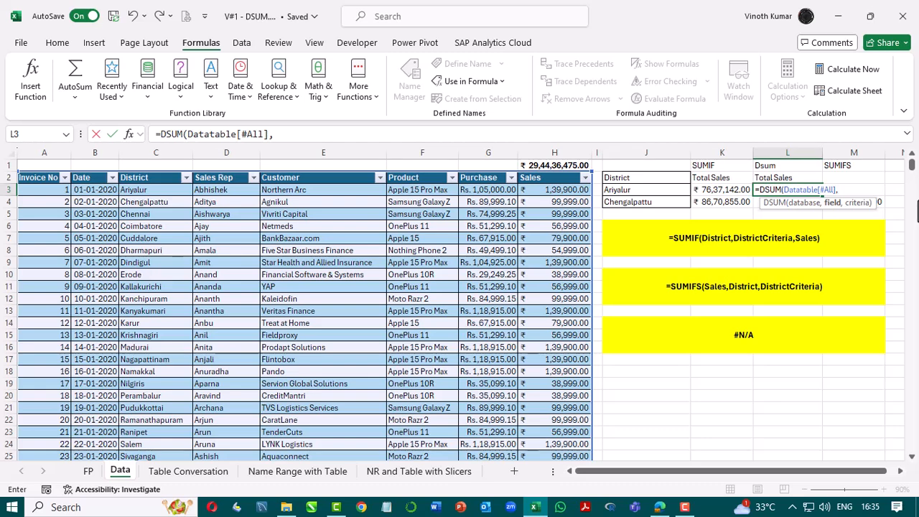
Complete the DSUM formula with the table's Sales header as the field and J2:J4 as the criteria
{"action": "key", "text": "Left"}
{"action": "key", "text": "Left"}
{"action": "key", "text": "Left"}
{"action": "key", "text": "Left"}
{"action": "key", "text": "Up"}
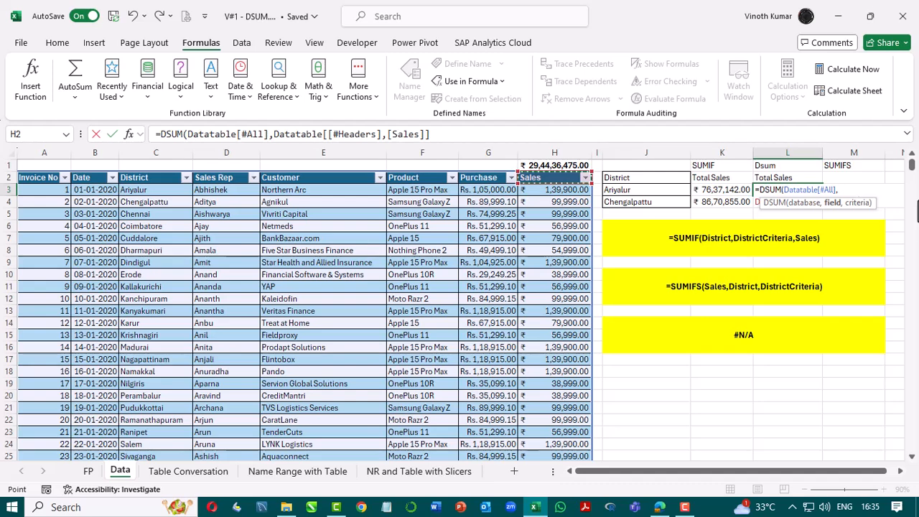
{"action": "type", "text": ","}
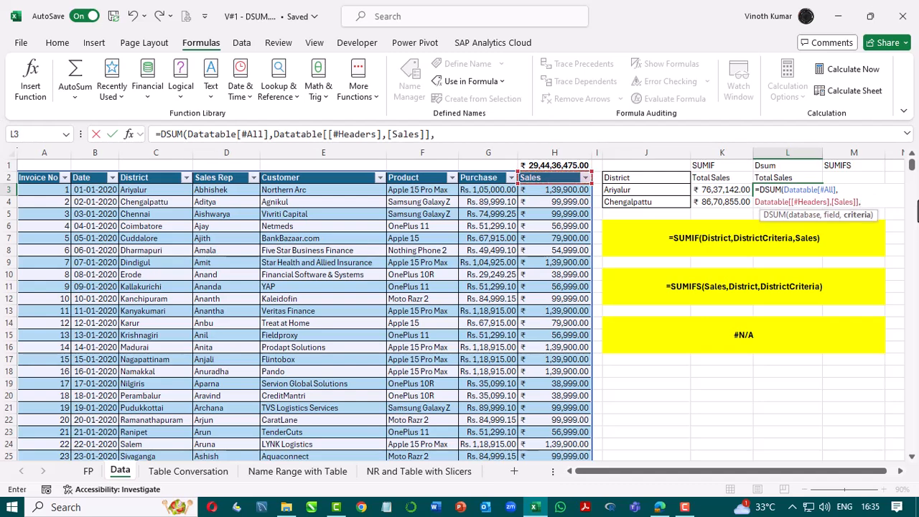
{"action": "key", "text": "Left"}
{"action": "key", "text": "Left"}
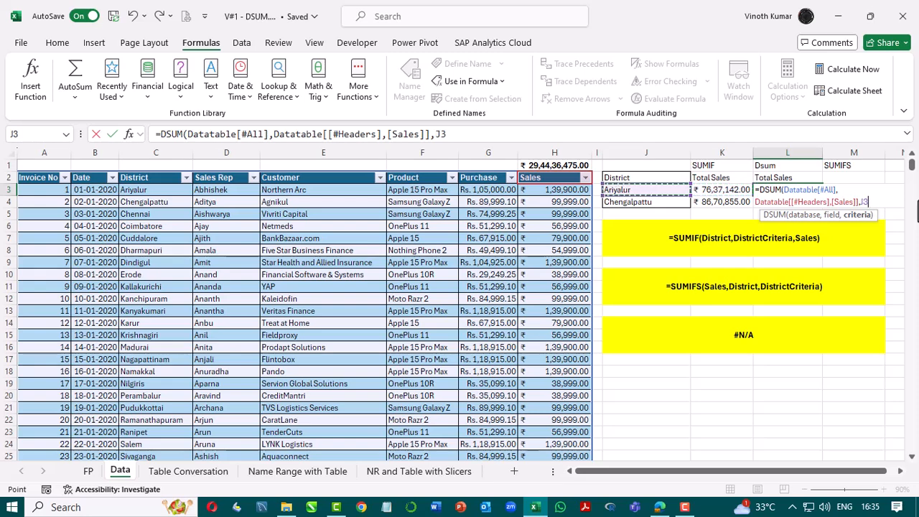
{"action": "key", "text": "shift+Up"}
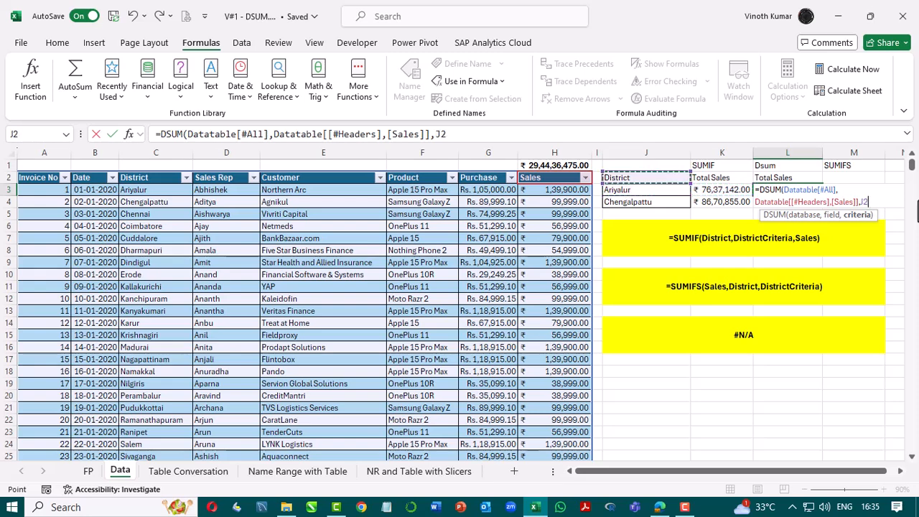
{"action": "key", "text": "shift+Down"}
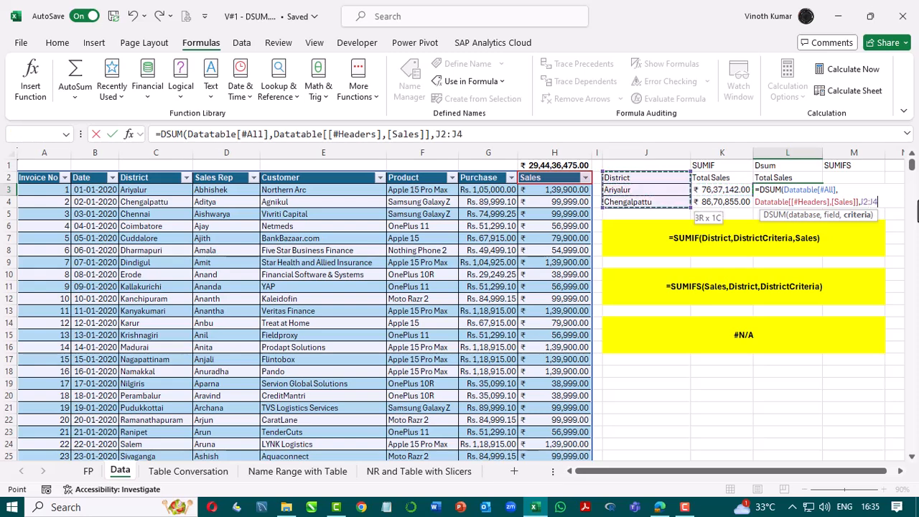
{"action": "type", "text": ")"}
{"action": "key", "text": "ctrl+Return"}
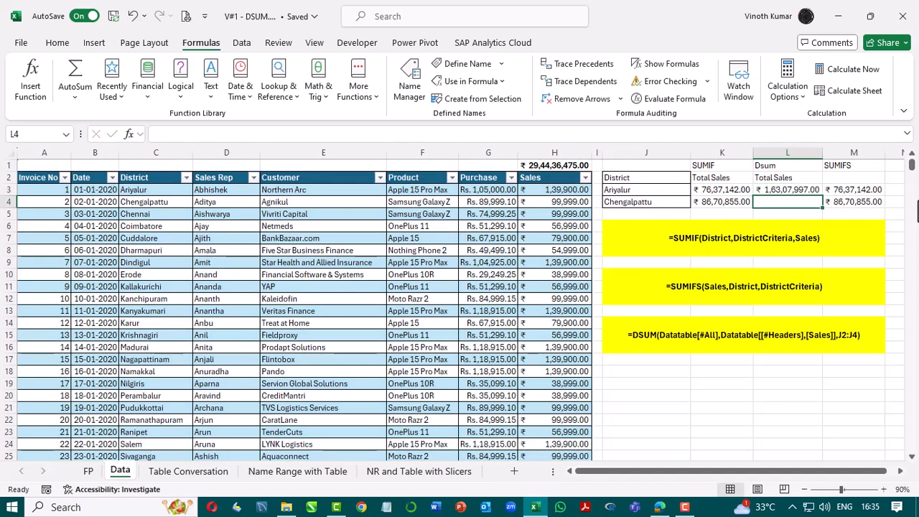
Total the SUMIFS results in cell M5 with a SUM of the spilled range M3#
{"action": "key", "text": "Right"}
{"action": "key", "text": "shift+Down"}
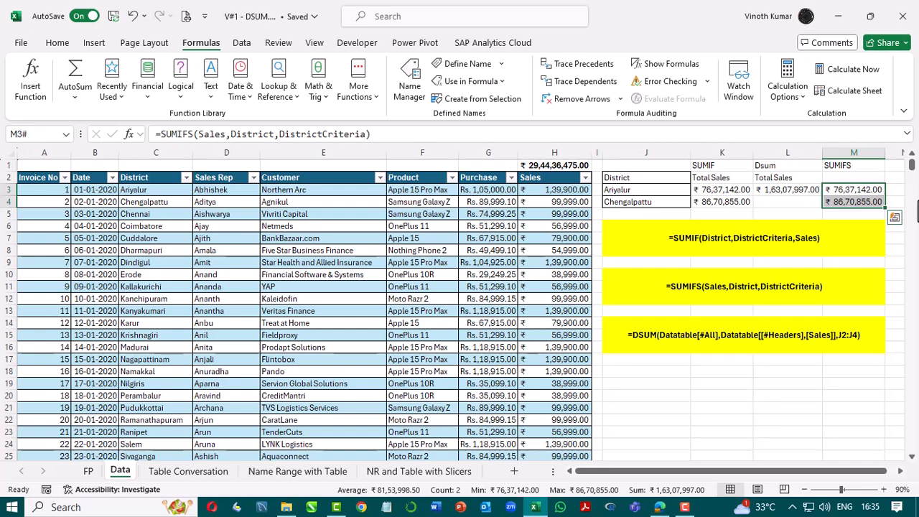
{"action": "key", "text": "Down"}
{"action": "key", "text": "Down"}
{"action": "type", "text": "=sum"}
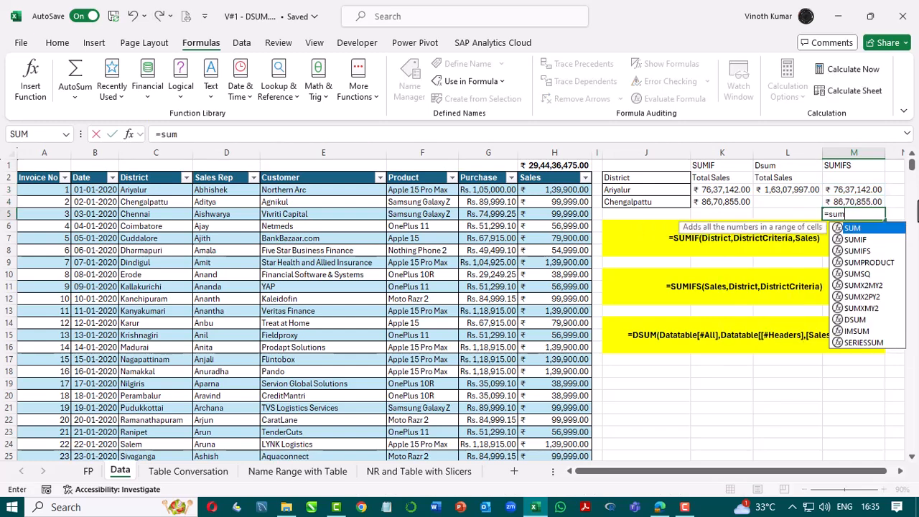
{"action": "key", "text": "Tab"}
{"action": "key", "text": "Up"}
{"action": "key", "text": "Up"}
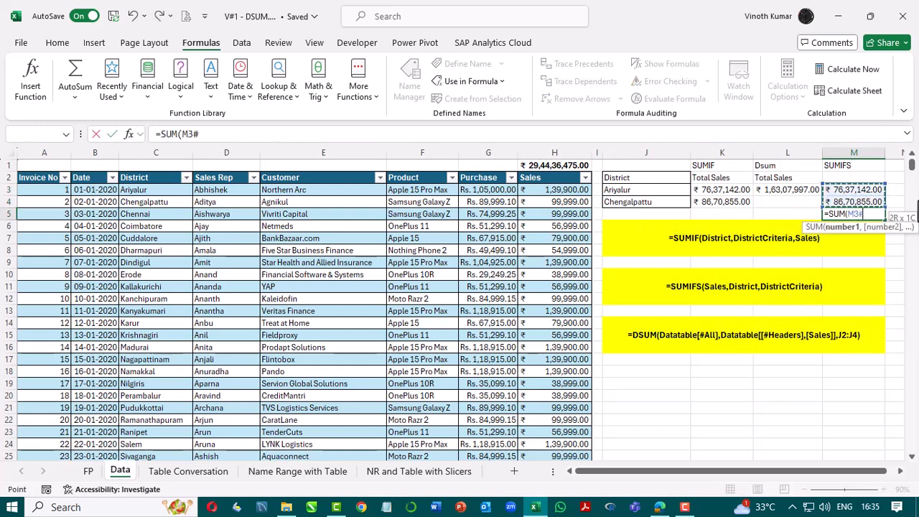
{"action": "key", "text": "Return"}
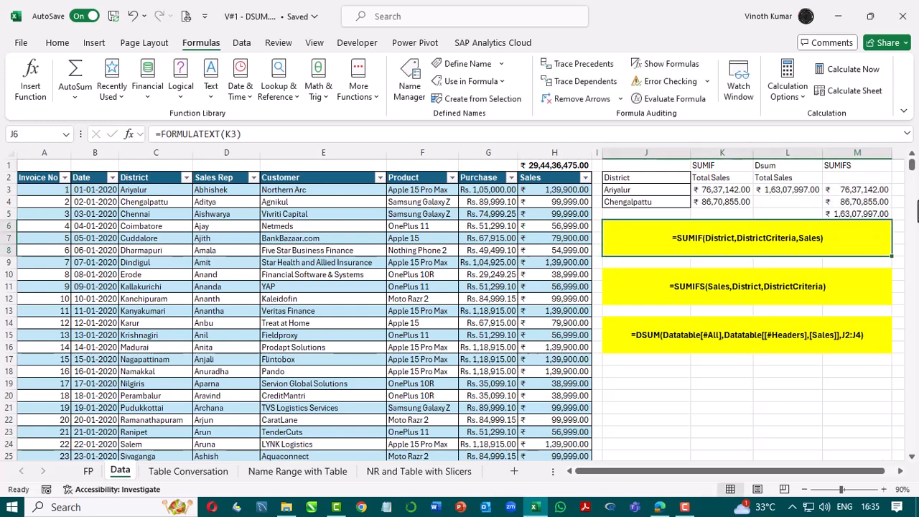
Copy the SUM formula from M5 to K5 and autofit the width of column K
{"action": "key", "text": "Up"}
{"action": "key", "text": "ctrl+c"}
{"action": "key", "text": "Left"}
{"action": "key", "text": "Left"}
{"action": "key", "text": "ctrl+v"}
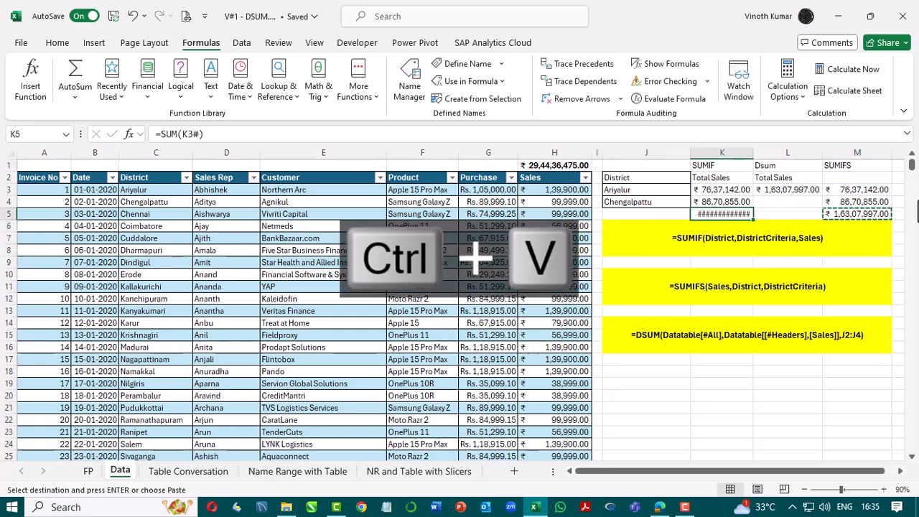
{"action": "key", "text": "Escape"}
{"action": "key", "text": "alt+o"}
{"action": "key", "text": "c"}
{"action": "key", "text": "a"}
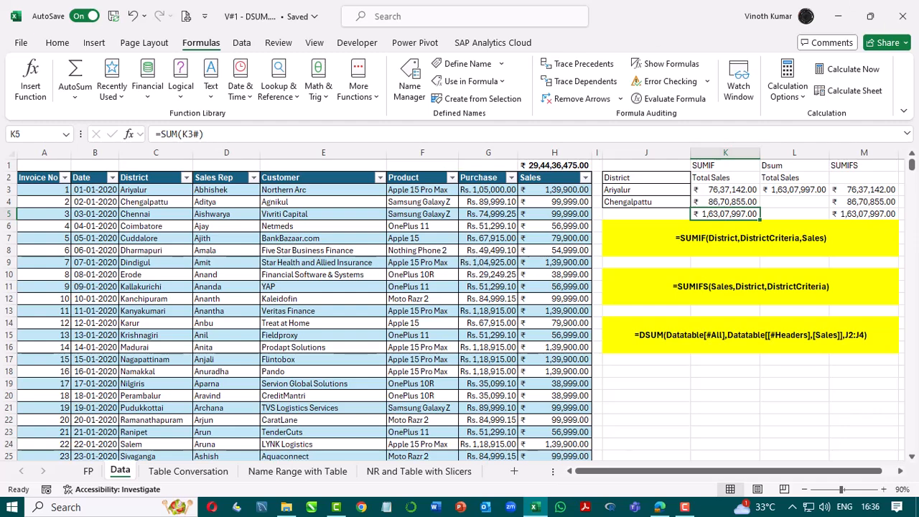
Insert a slicer for the District field of the data table
{"action": "left_click", "coordinate": [355, 227]}
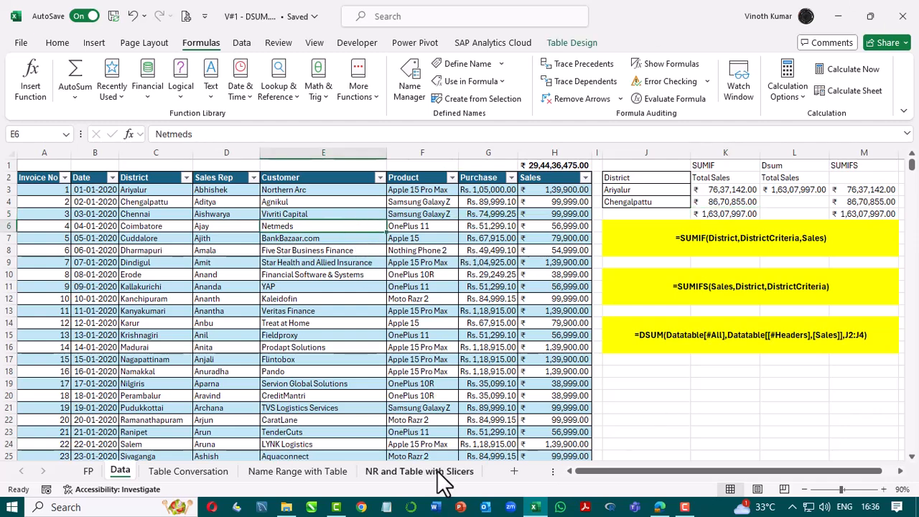
{"action": "left_click", "coordinate": [571, 43]}
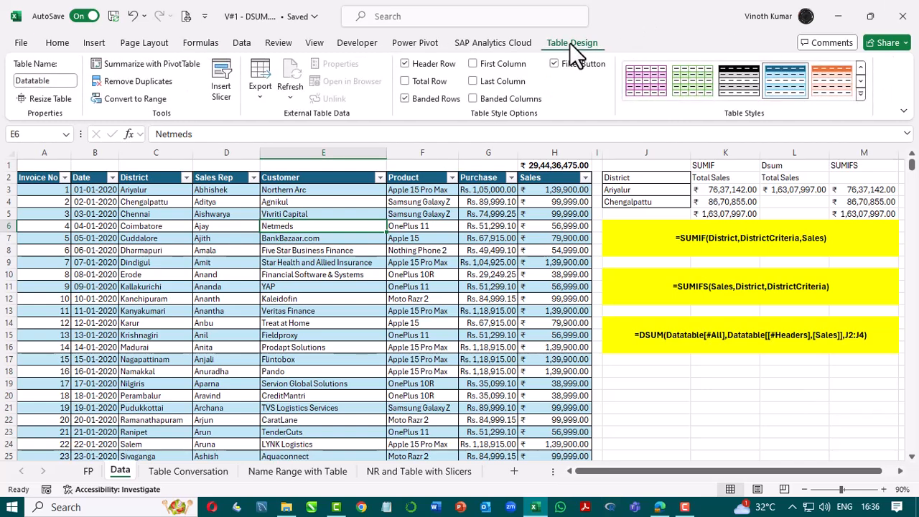
{"action": "left_click", "coordinate": [218, 80]}
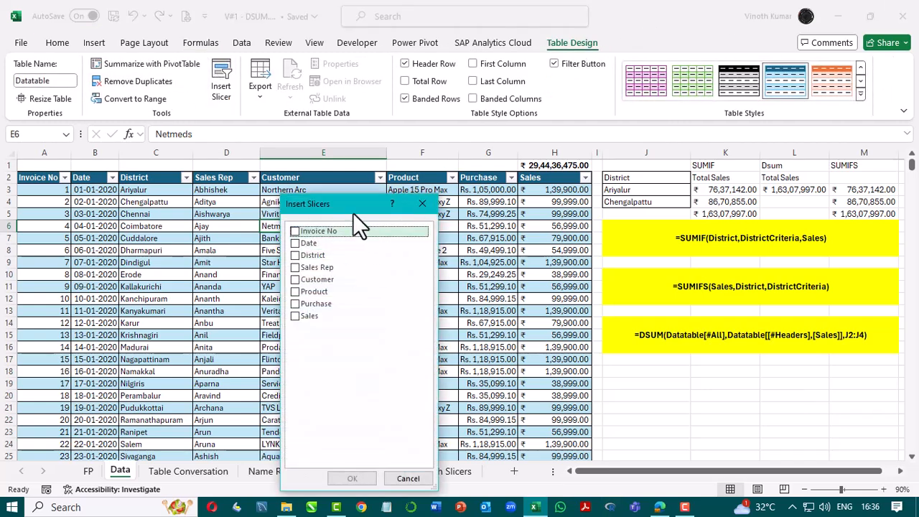
{"action": "left_click_drag", "start_coordinate": [354, 214], "coordinate": [770, 186]}
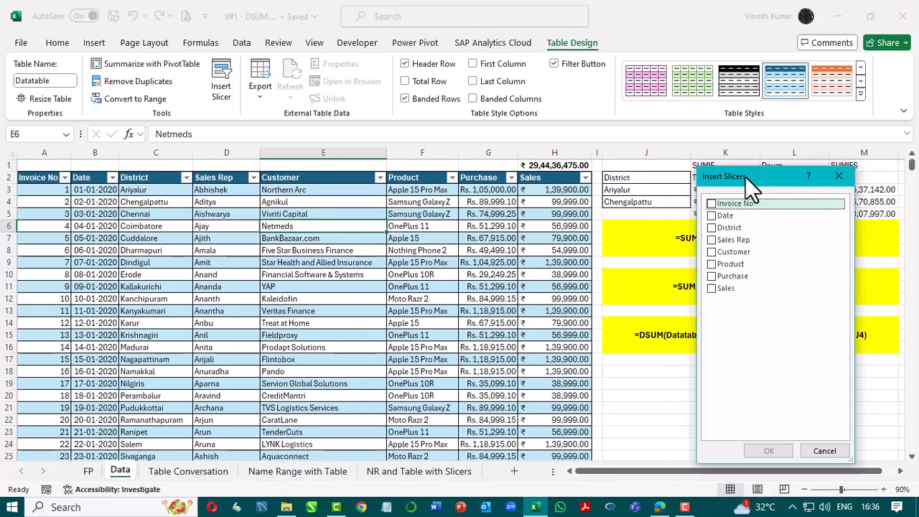
{"action": "left_click", "coordinate": [711, 228]}
{"action": "left_click", "coordinate": [758, 450]}
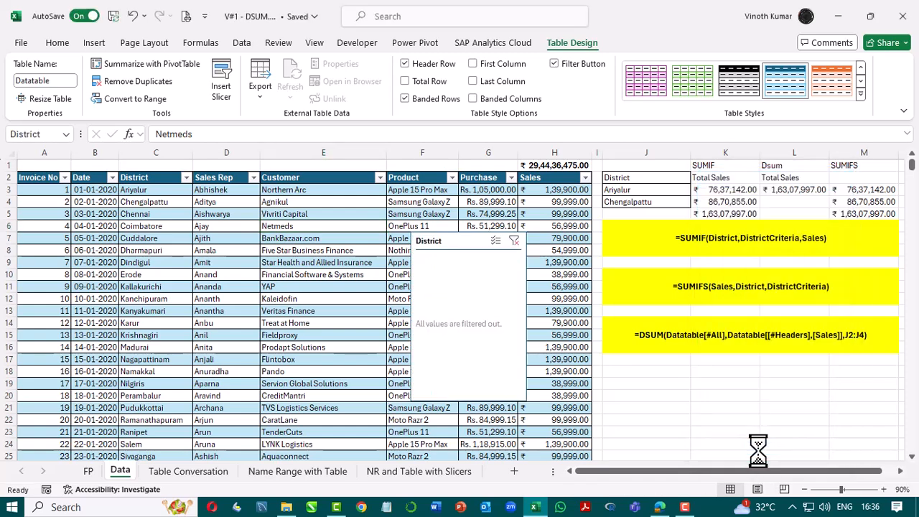
Move the District slicer off the table onto columns J and K and apply the dark green slicer style
{"action": "left_click_drag", "start_coordinate": [441, 242], "coordinate": [674, 268]}
{"action": "left_click", "coordinate": [425, 94]}
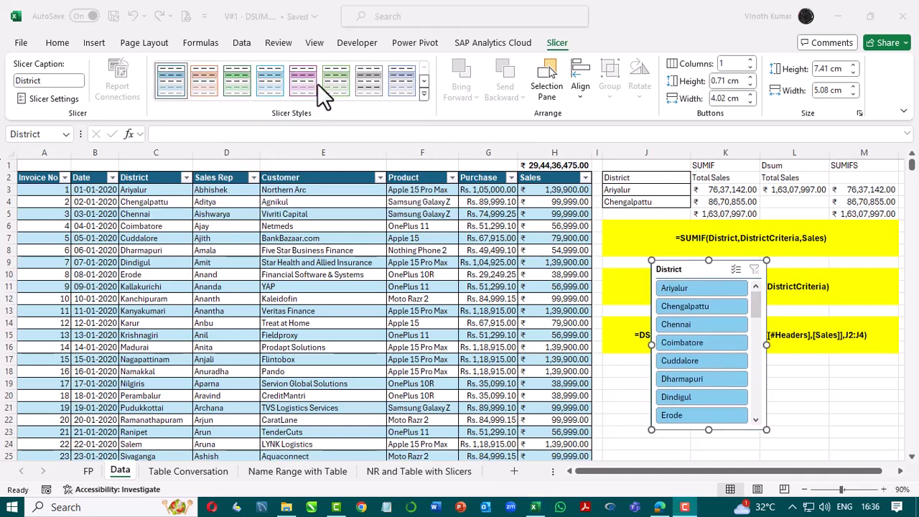
{"action": "left_click", "coordinate": [424, 94]}
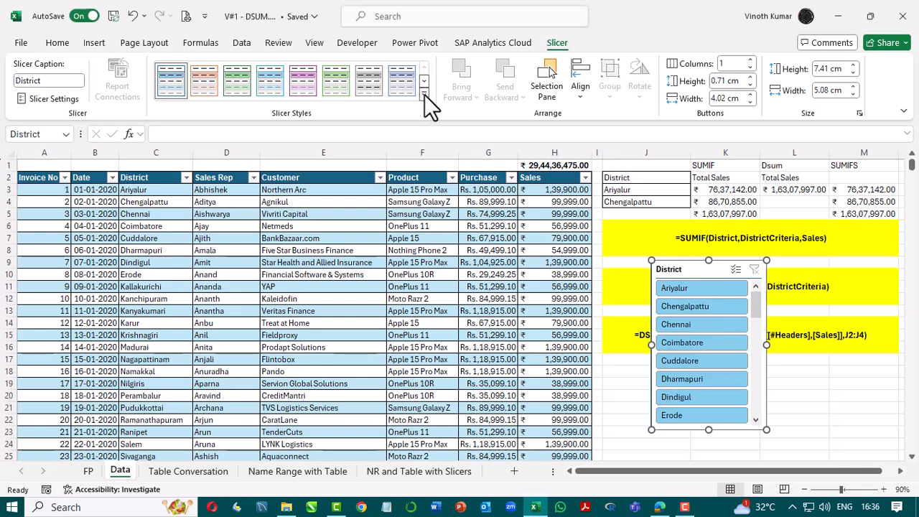
{"action": "left_click", "coordinate": [424, 94]}
{"action": "left_click", "coordinate": [239, 156]}
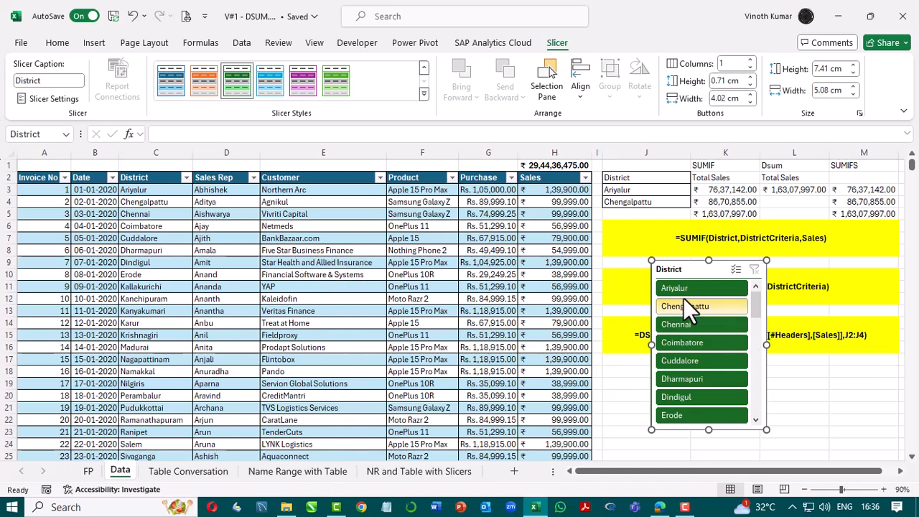
Filter the table with the slicer to Ariyalur plus Chengalpattu, and to Chengalpattu alone, and clear the filter
{"action": "left_click", "coordinate": [679, 289]}
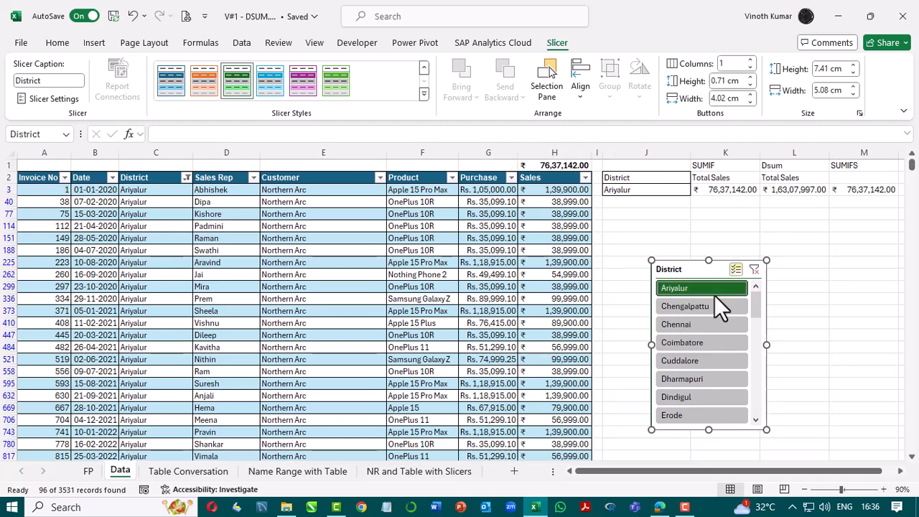
{"action": "left_click", "coordinate": [700, 302], "text": "ctrl"}
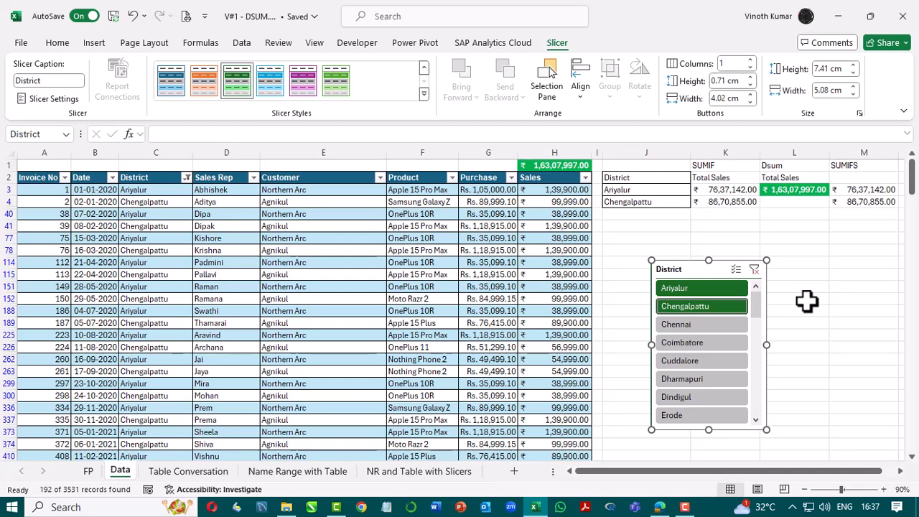
{"action": "left_click", "coordinate": [686, 306]}
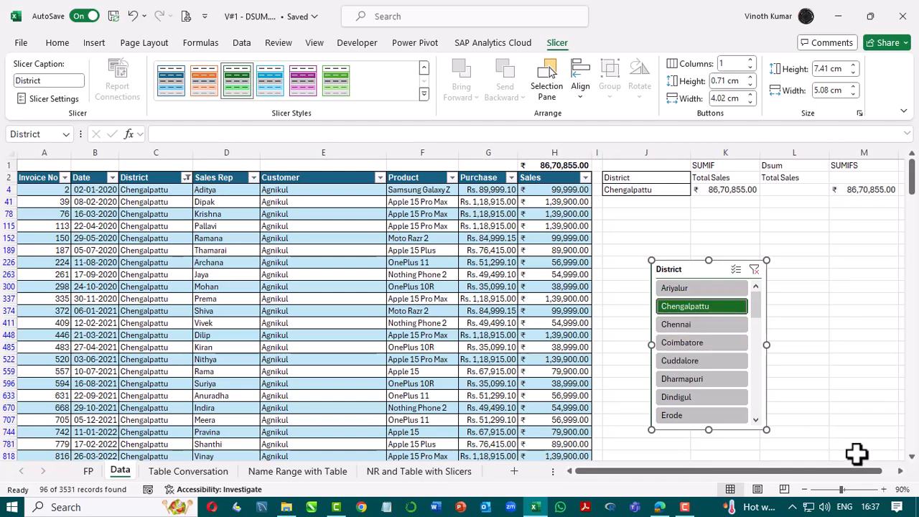
{"action": "left_click", "coordinate": [754, 269]}
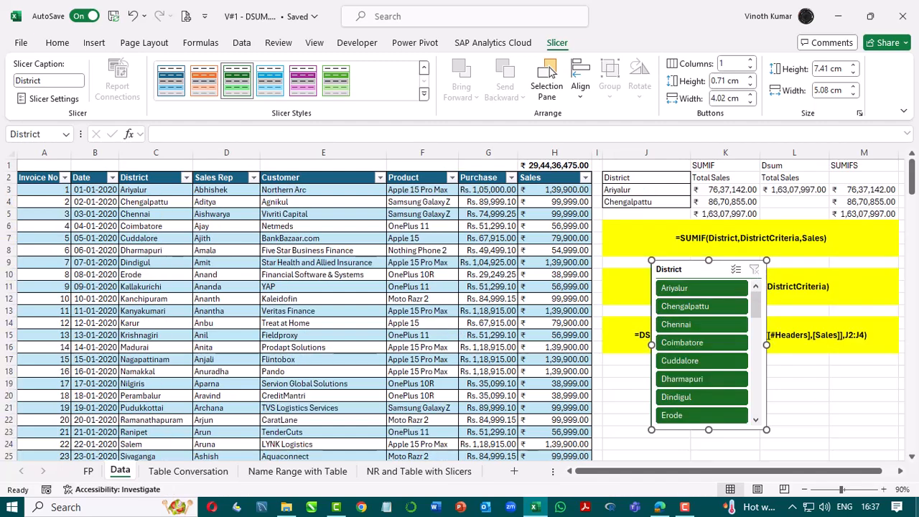
Move the District slicer over the table's Product and Purchase columns and consult the Time Saver Function list on the FP sheet
{"action": "left_click_drag", "start_coordinate": [686, 268], "coordinate": [475, 214]}
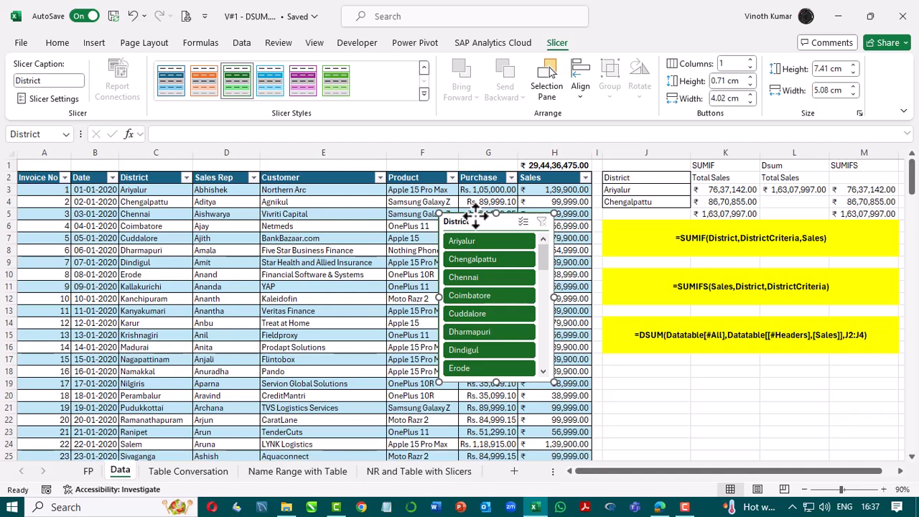
{"action": "left_click", "coordinate": [92, 473]}
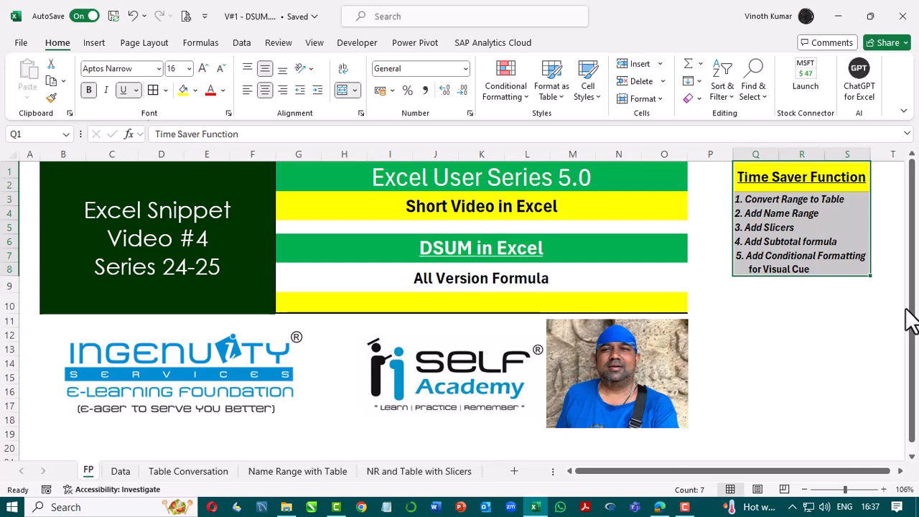
{"action": "left_click", "coordinate": [120, 471]}
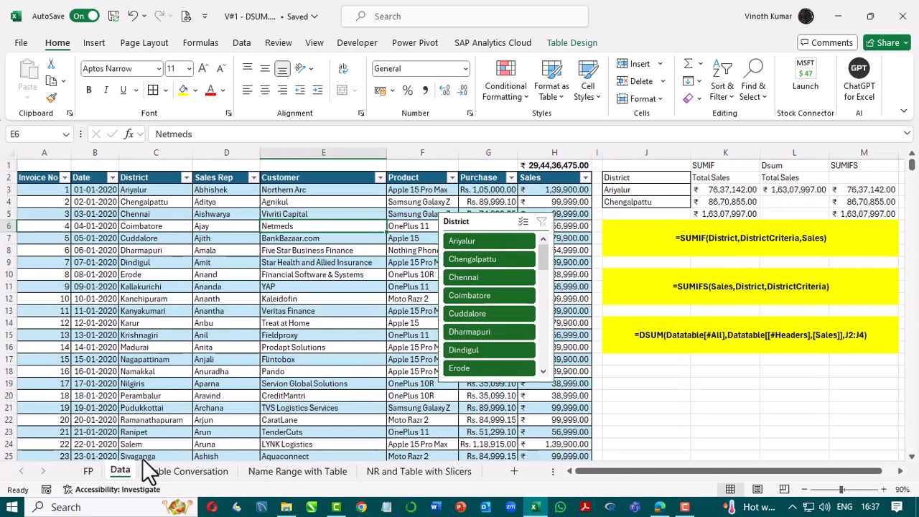
Apply a thick outside border to the yellow merged cell J14 that shows the DSUM formula text
{"action": "left_click", "coordinate": [159, 147]}
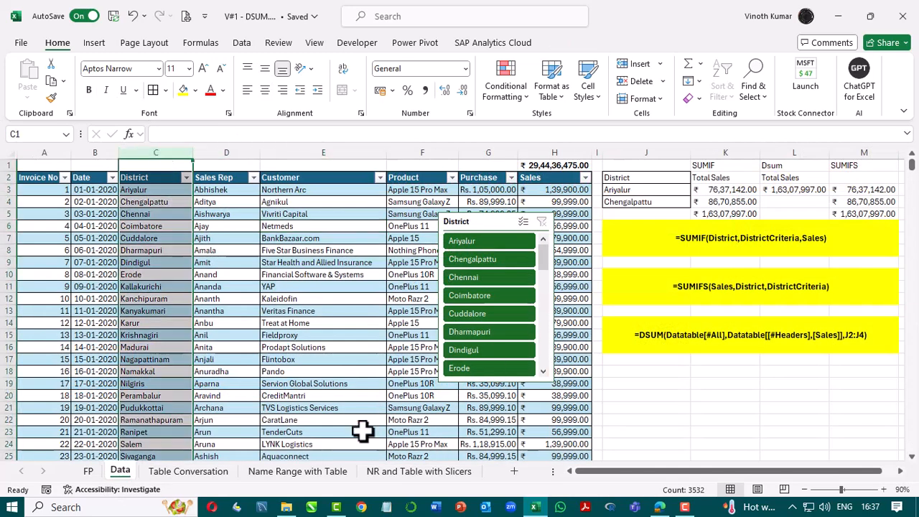
{"action": "left_click", "coordinate": [689, 325]}
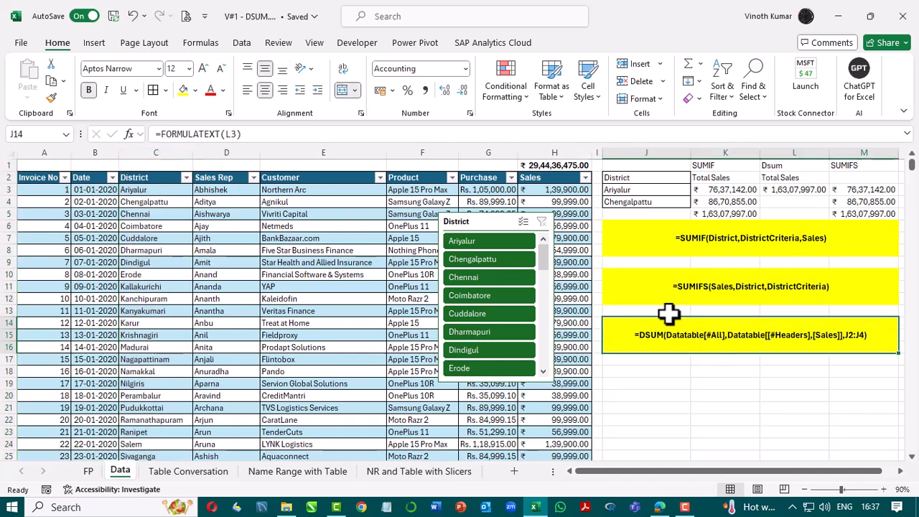
{"action": "left_click", "coordinate": [165, 89]}
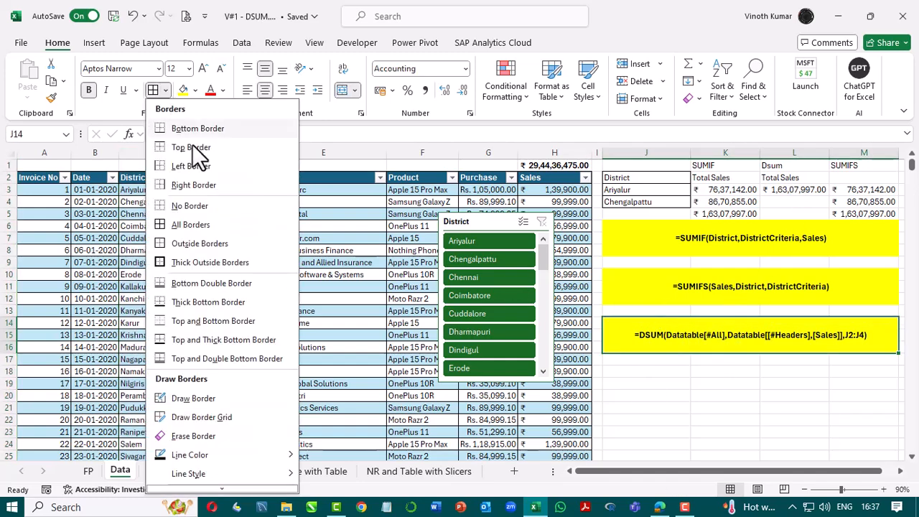
{"action": "left_click", "coordinate": [212, 262]}
{"action": "left_click", "coordinate": [808, 397]}
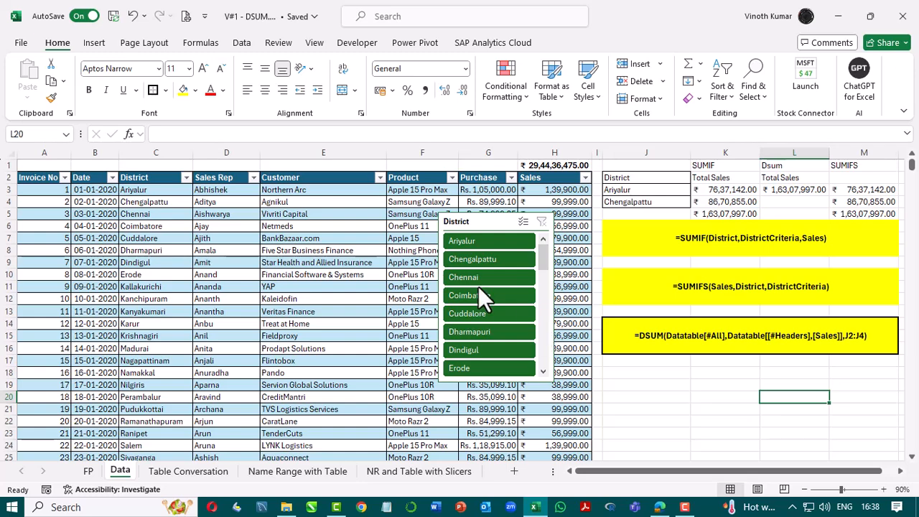
Move the District slicer over the table's Sales Rep and Customer columns and arrange its buttons in 8 columns
{"action": "left_click_drag", "start_coordinate": [486, 227], "coordinate": [233, 242]}
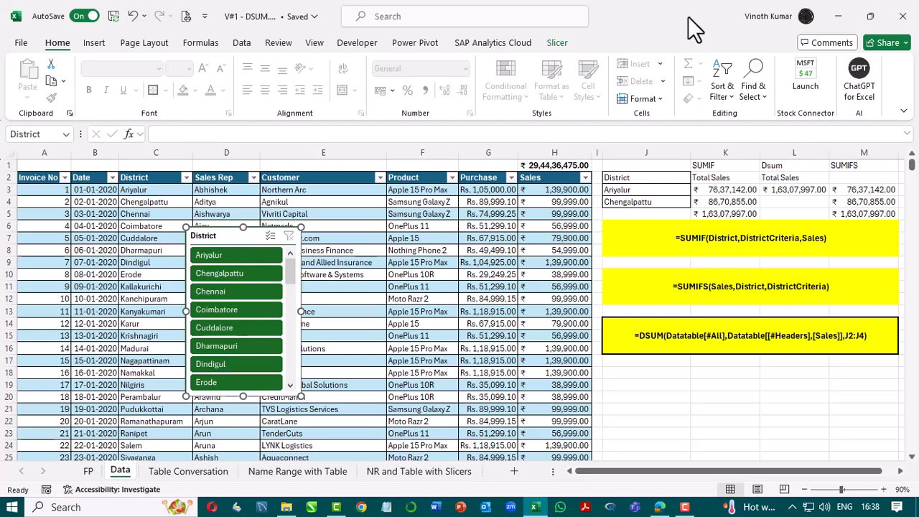
{"action": "left_click", "coordinate": [557, 43]}
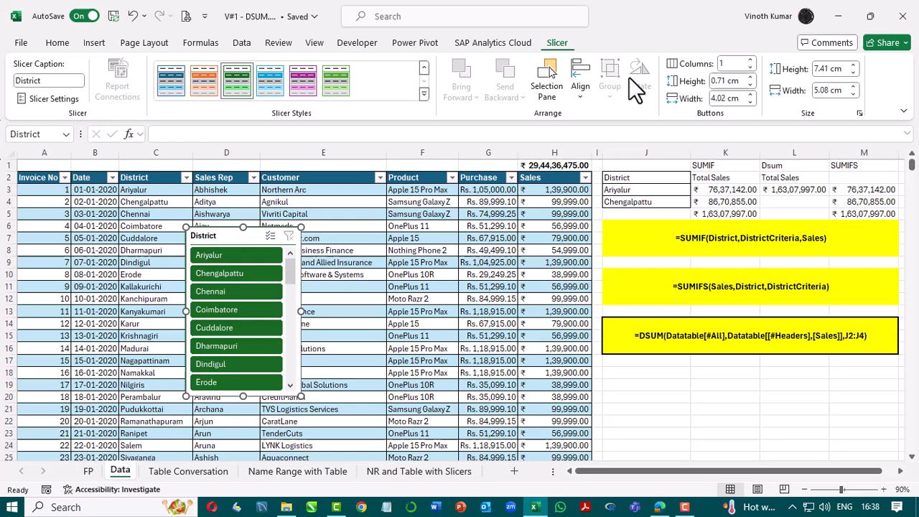
{"action": "left_click", "coordinate": [750, 61]}
{"action": "left_click", "coordinate": [750, 60]}
{"action": "left_click", "coordinate": [750, 60]}
{"action": "left_click", "coordinate": [750, 60]}
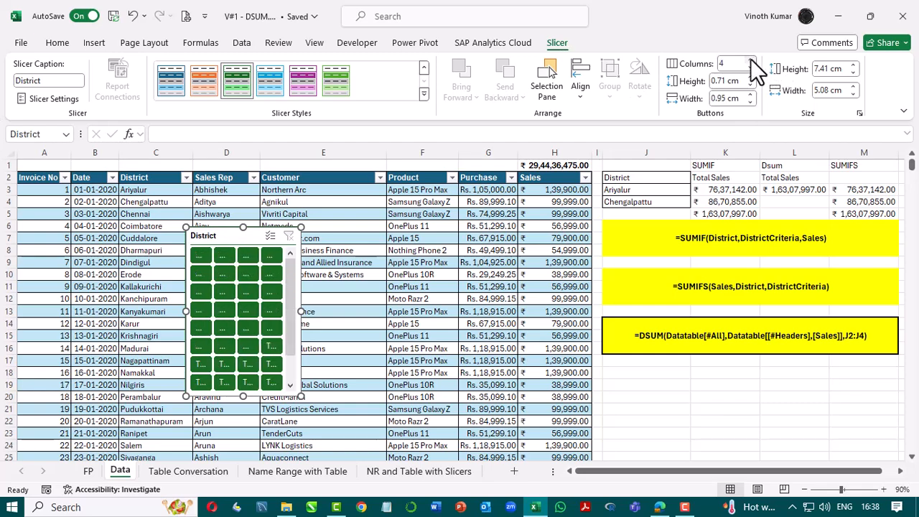
{"action": "left_click", "coordinate": [750, 59]}
{"action": "left_click", "coordinate": [750, 60]}
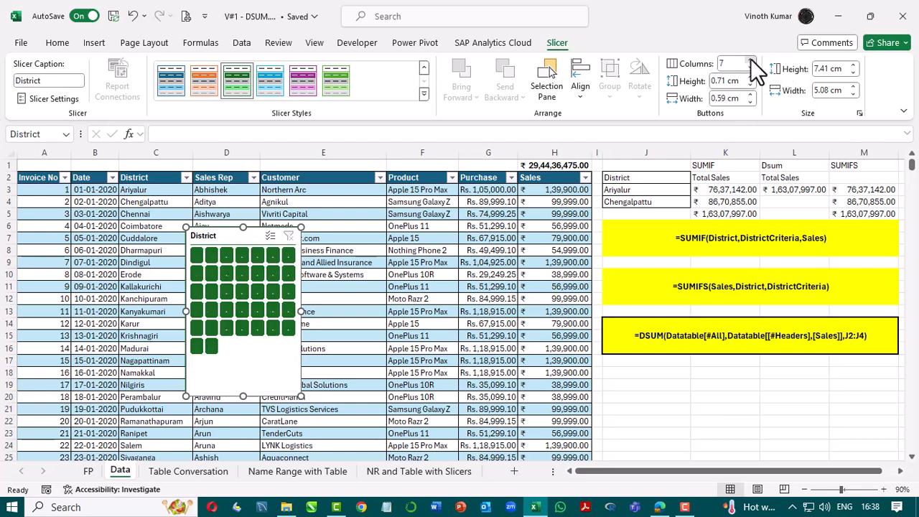
{"action": "left_click", "coordinate": [750, 59]}
Resize the District slicer to about 22.6 cm wide and 5.4 cm high, extending it on both sides across the table
{"action": "left_click_drag", "start_coordinate": [301, 310], "coordinate": [571, 312]}
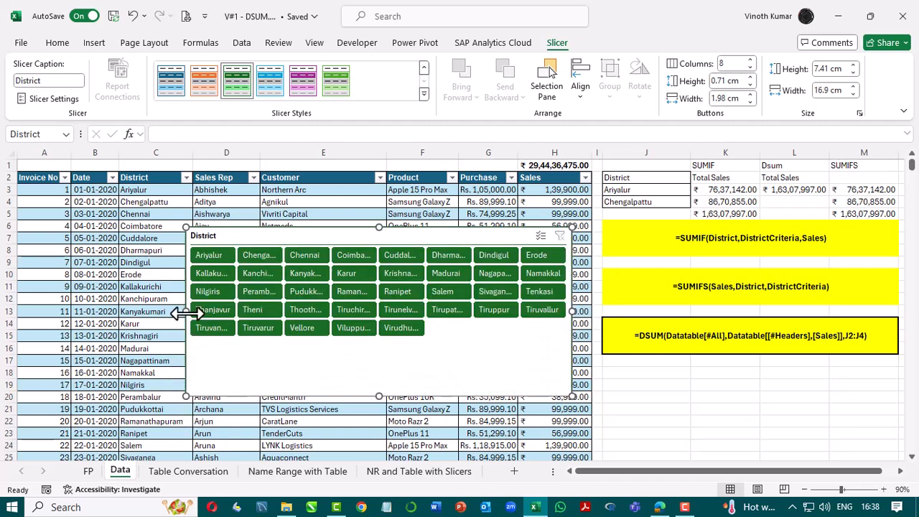
{"action": "left_click_drag", "start_coordinate": [185, 311], "coordinate": [56, 313]}
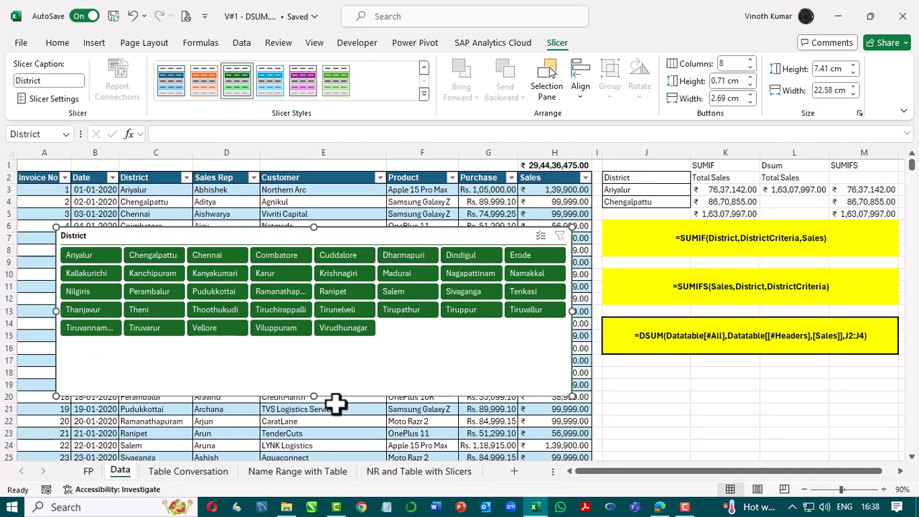
{"action": "left_click_drag", "start_coordinate": [317, 395], "coordinate": [328, 348]}
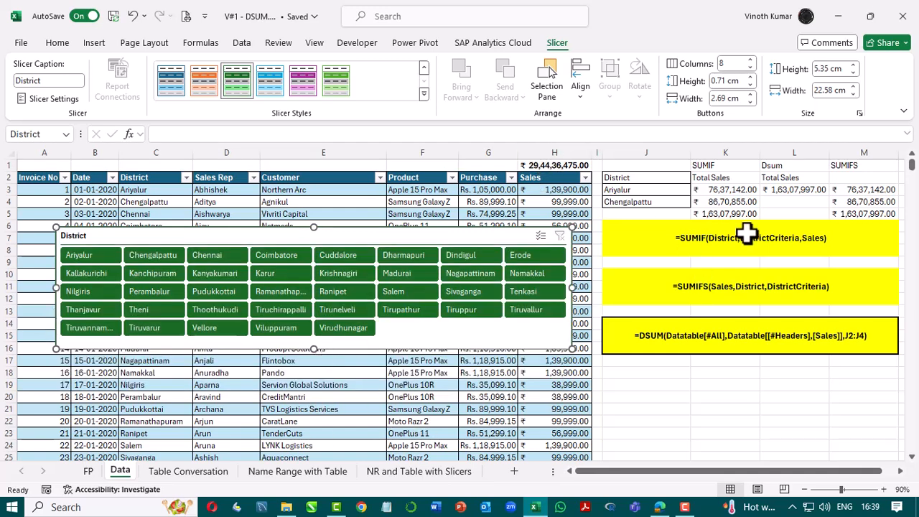